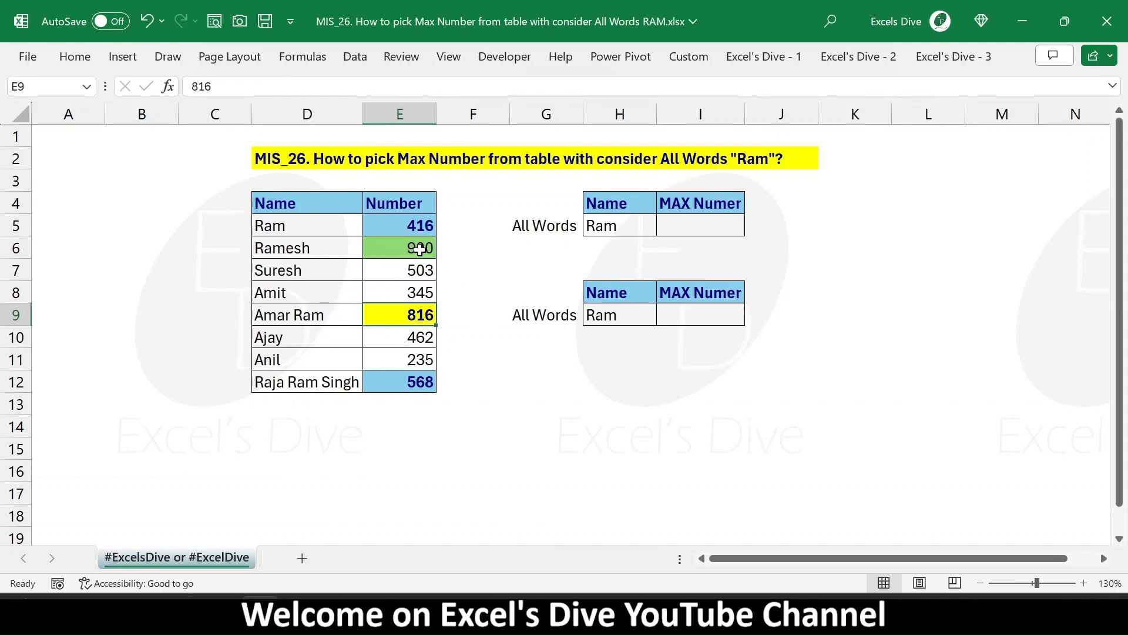
# Step: Start a MAXIFS formula in cell I5 with E5:E12 as the max range
pyautogui.click(686, 223)
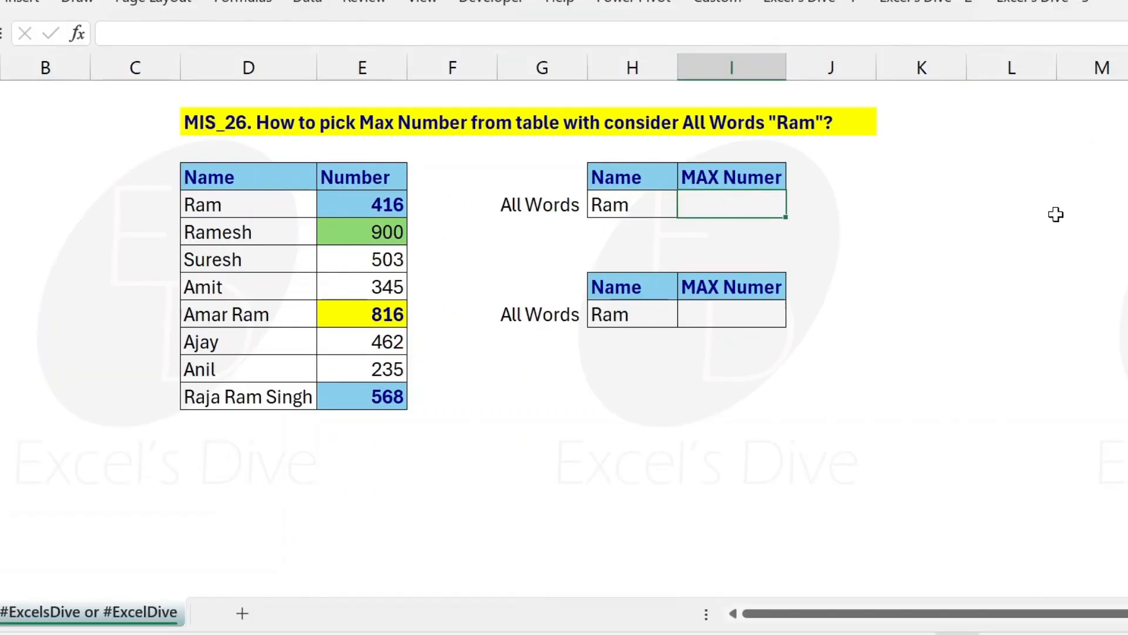
pyautogui.write('=mu')
pyautogui.press('BackSpace')
pyautogui.write('ax')
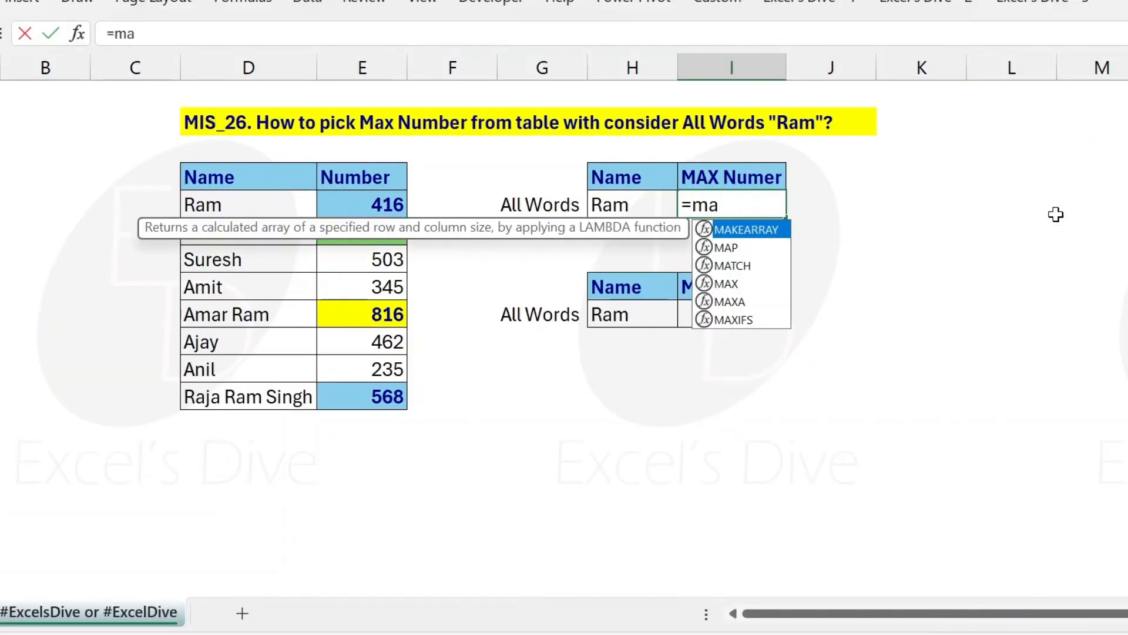
pyautogui.press('Down')
pyautogui.press('Down')
pyautogui.press('Tab')
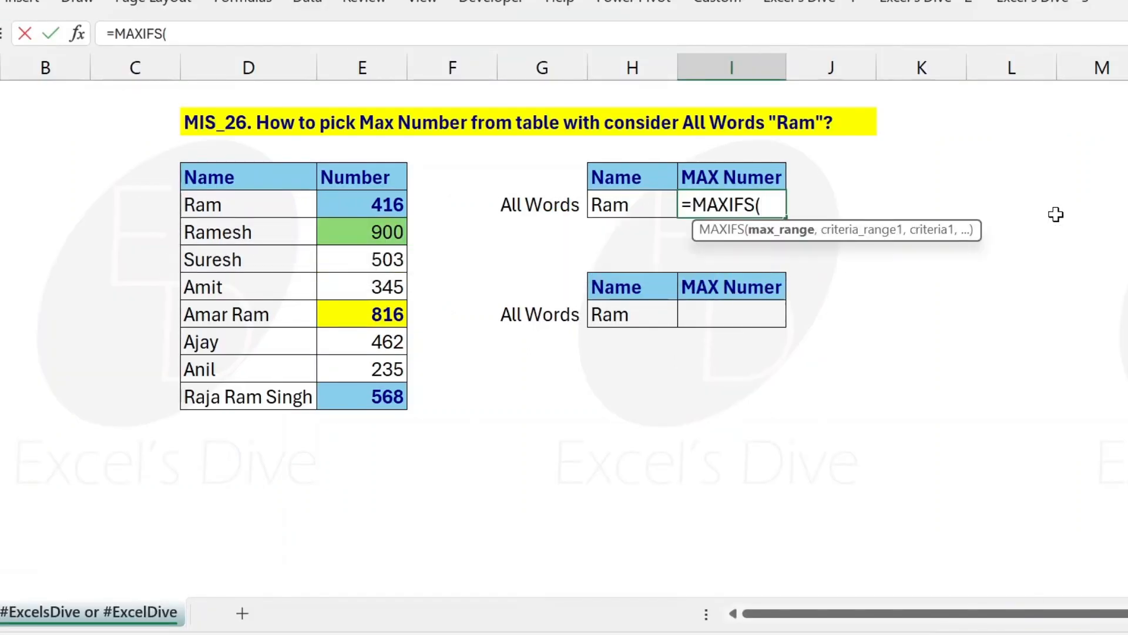
pyautogui.press('Left')
pyautogui.press('Left')
pyautogui.press('Left')
pyautogui.press('Left')
pyautogui.hotkey('shift', 'Down')
pyautogui.hotkey('shift', 'Down')
pyautogui.hotkey('shift', 'Down')
pyautogui.hotkey('shift', 'Down')
pyautogui.hotkey('shift', 'Down')
pyautogui.hotkey('shift', 'Down')
pyautogui.hotkey('shift', 'Down')
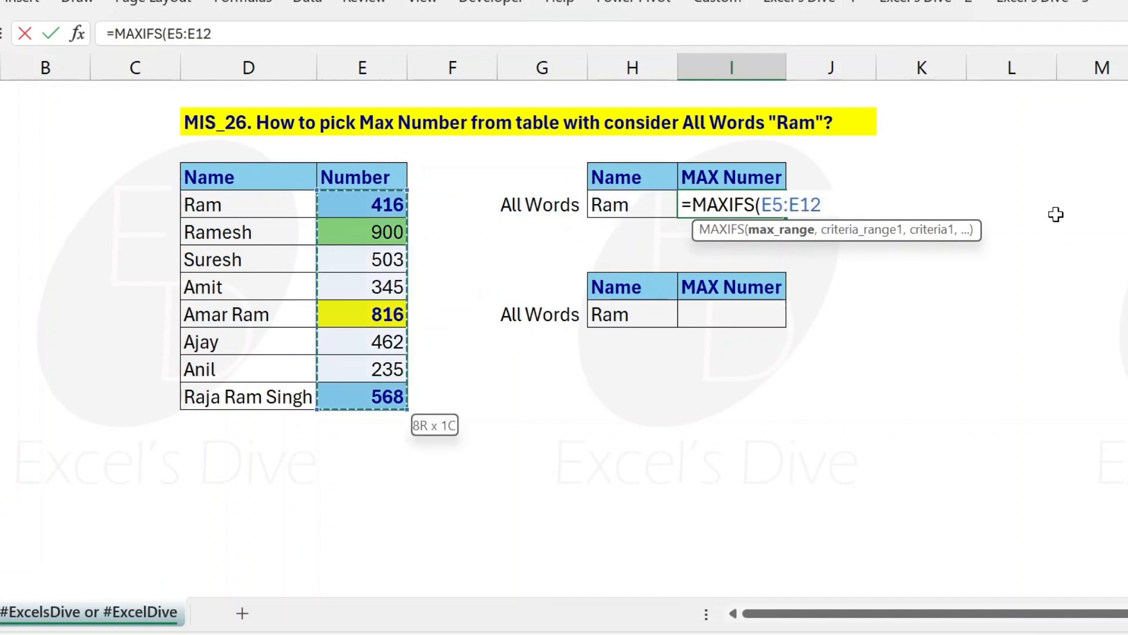
# Step: Complete the I5 formula with D5:D12 as the criteria range and H5 as the criterion
pyautogui.write(',')
pyautogui.press('Left')
pyautogui.press('Left')
pyautogui.press('Left')
pyautogui.press('Left')
pyautogui.press('Left')
pyautogui.hotkey('shift', 'Down')
pyautogui.hotkey('shift', 'Down')
pyautogui.hotkey('shift', 'Down')
pyautogui.hotkey('shift', 'Down')
pyautogui.hotkey('shift', 'Down')
pyautogui.hotkey('shift', 'Down')
pyautogui.hotkey('shift', 'Down')
pyautogui.write(',')
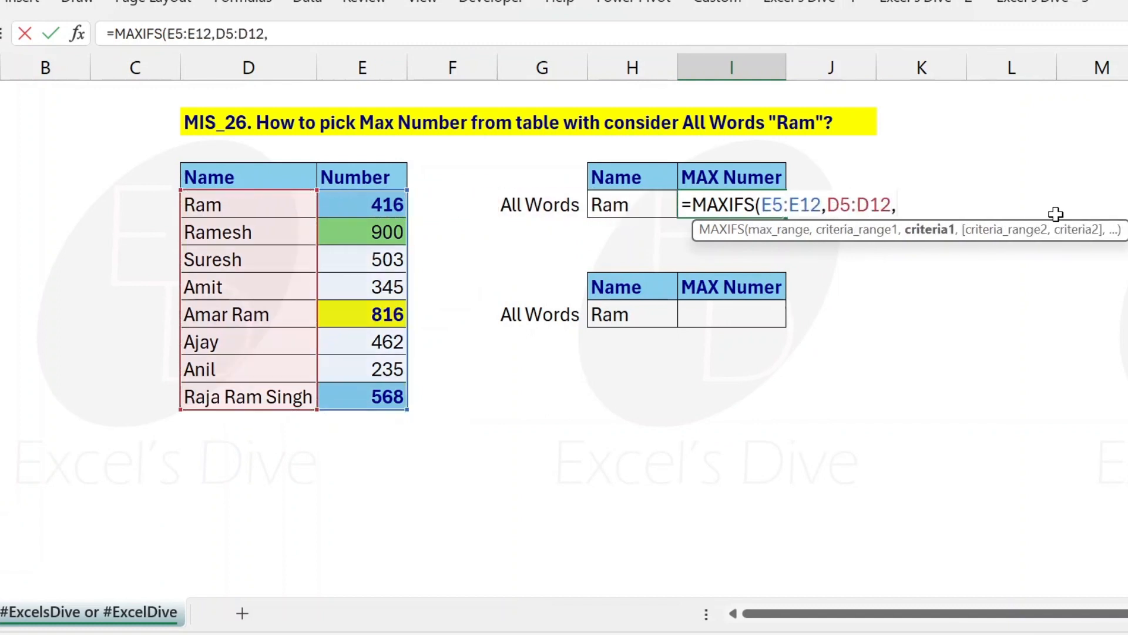
pyautogui.press('Left')
pyautogui.write(')')
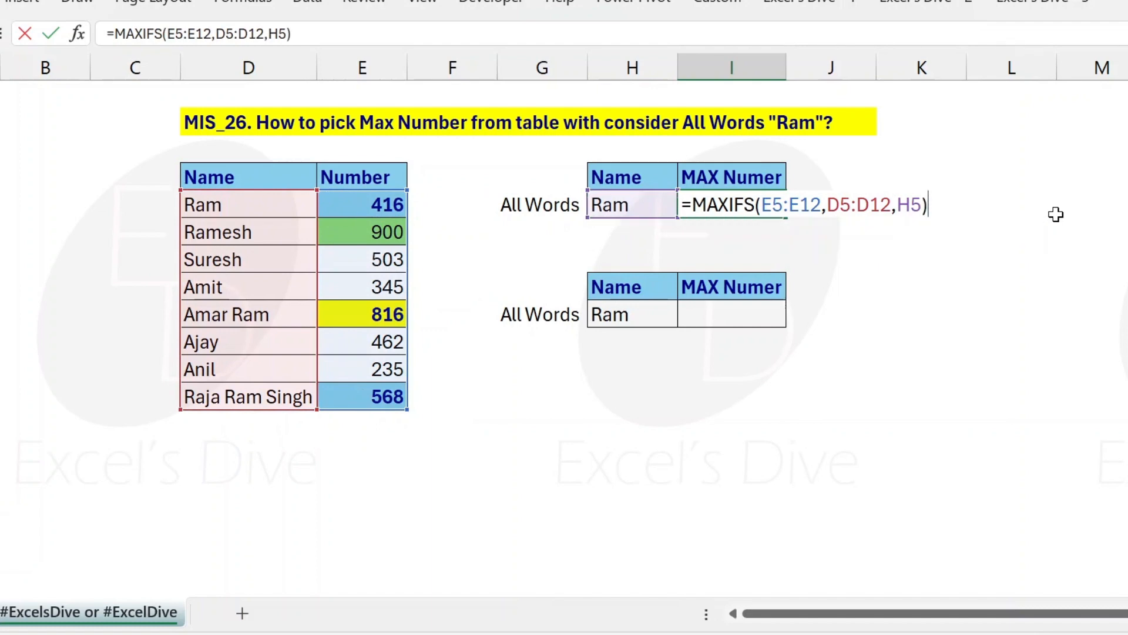
pyautogui.press('Return')
pyautogui.press('Up')
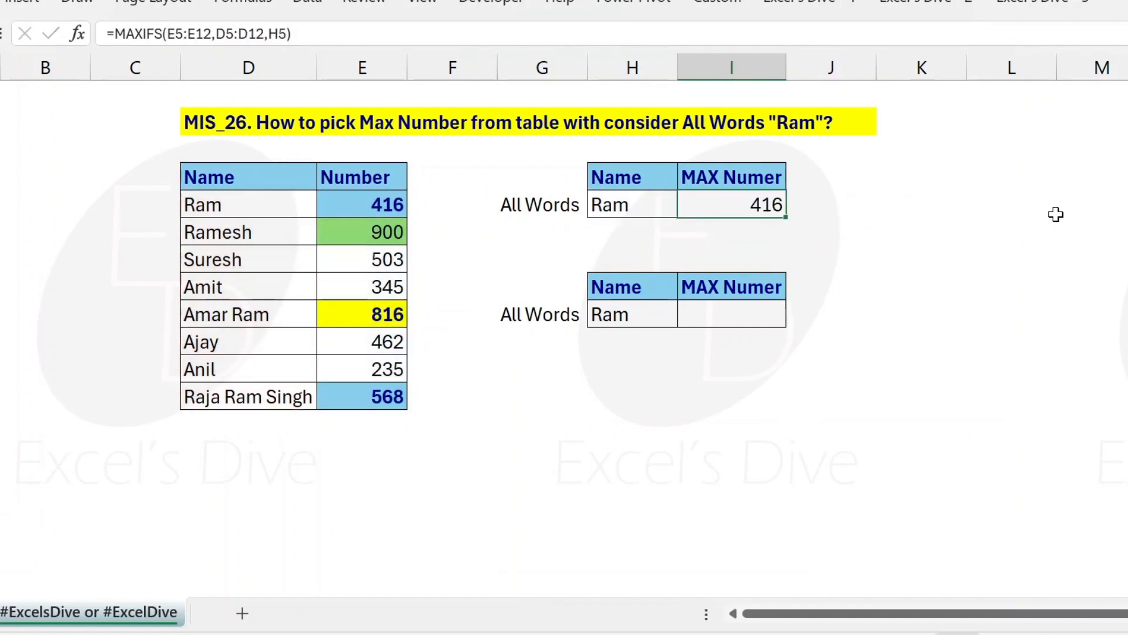
pyautogui.moveTo(241, 213); pyautogui.dragTo(332, 206)
pyautogui.click(217, 229)
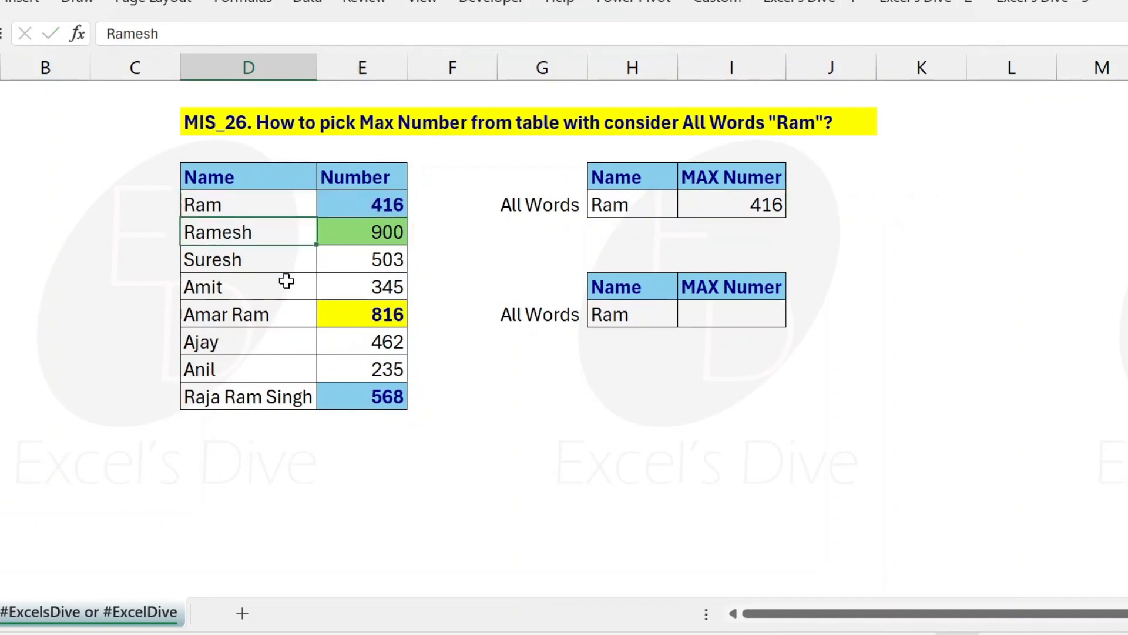
pyautogui.moveTo(243, 317); pyautogui.dragTo(269, 396)
pyautogui.click(269, 395)
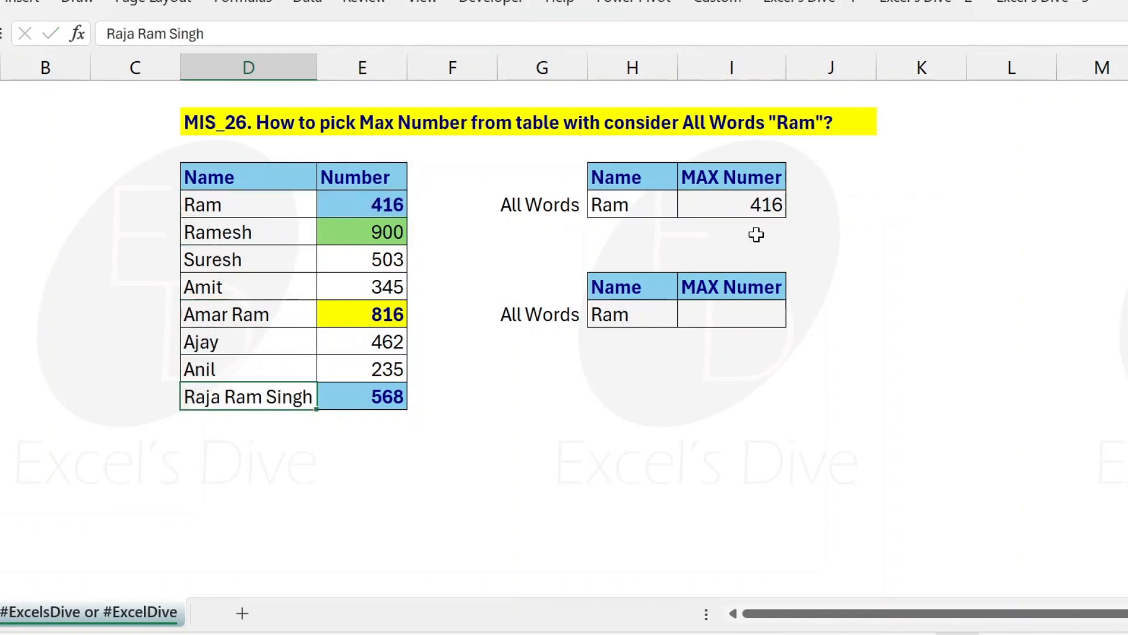
# Step: Change the criterion in the I5 formula to "*"&H5 so it matches names ending with the search word
pyautogui.click(755, 205)
pyautogui.press('F2')
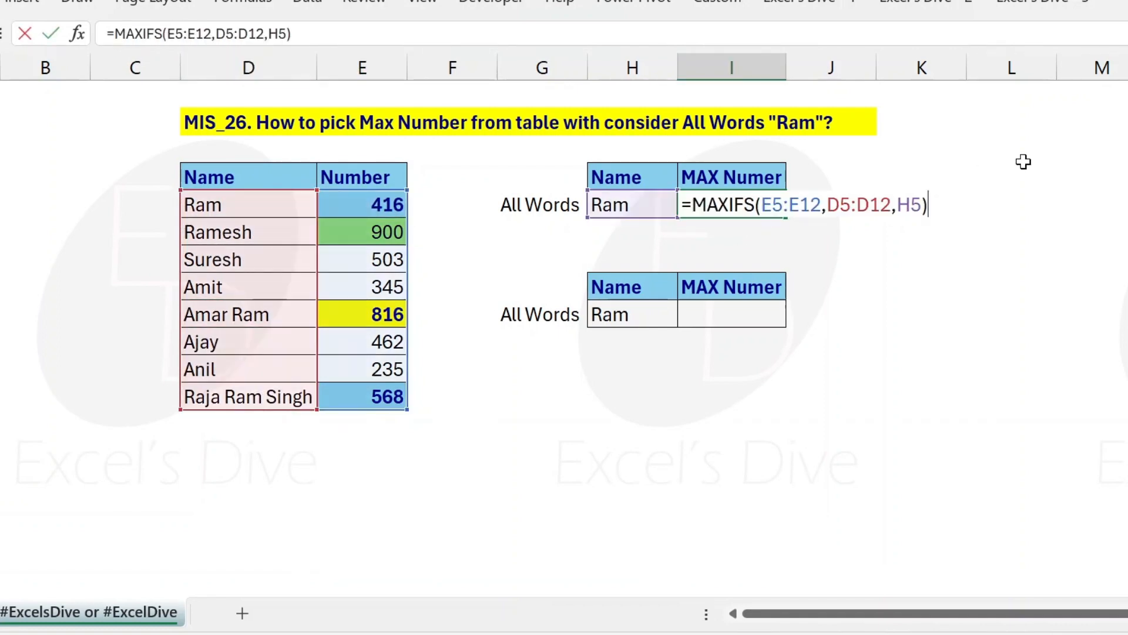
pyautogui.press('Left')
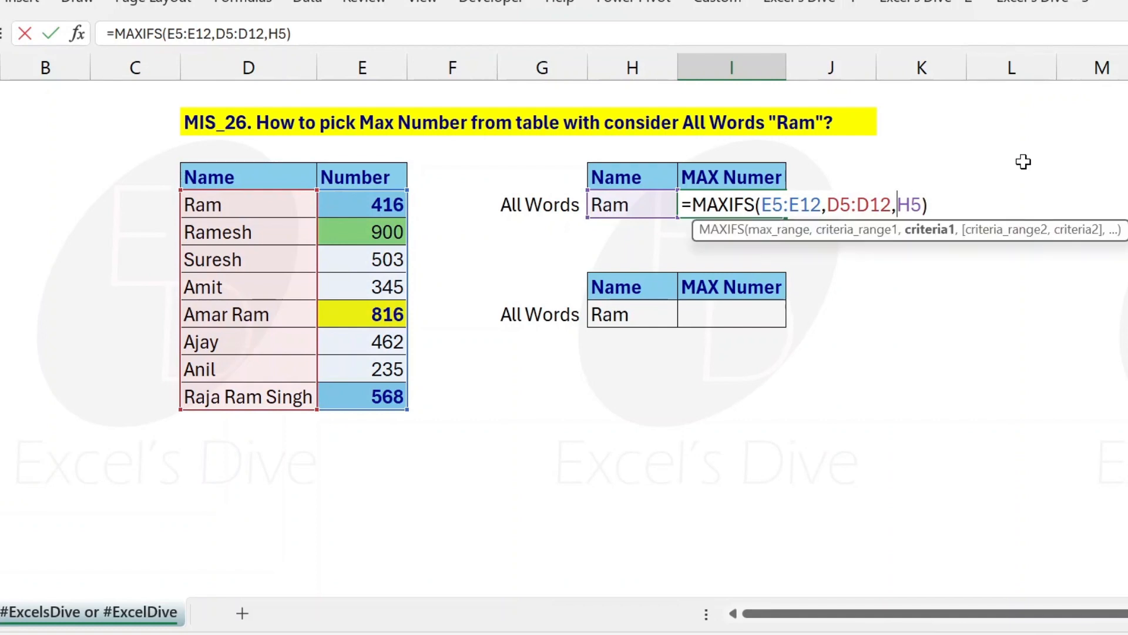
pyautogui.write('"')
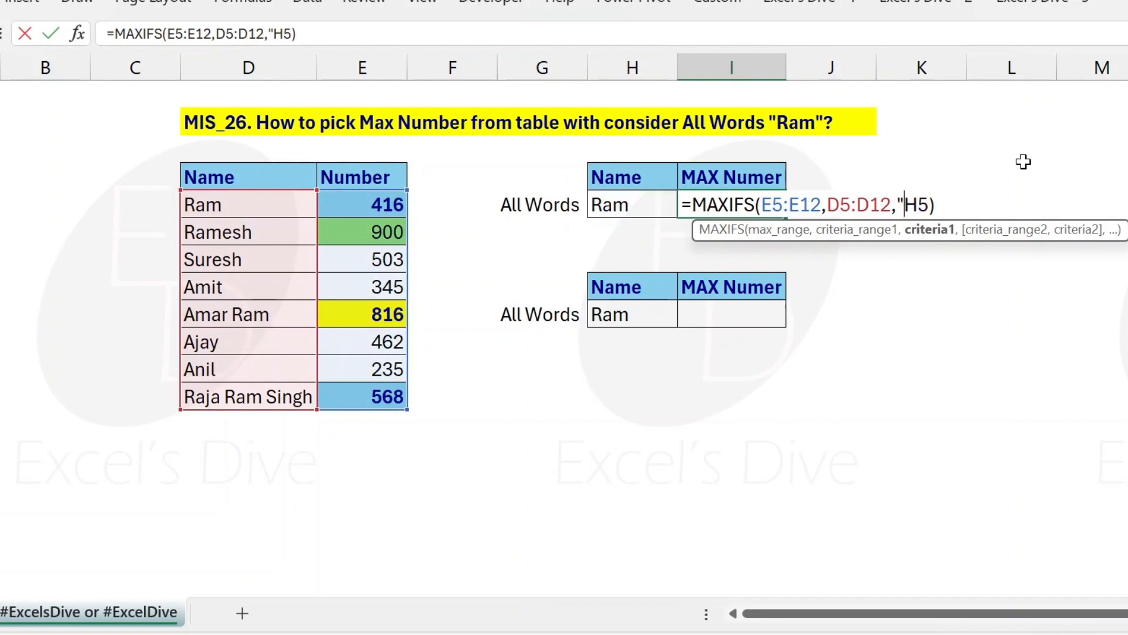
pyautogui.write('*"&')
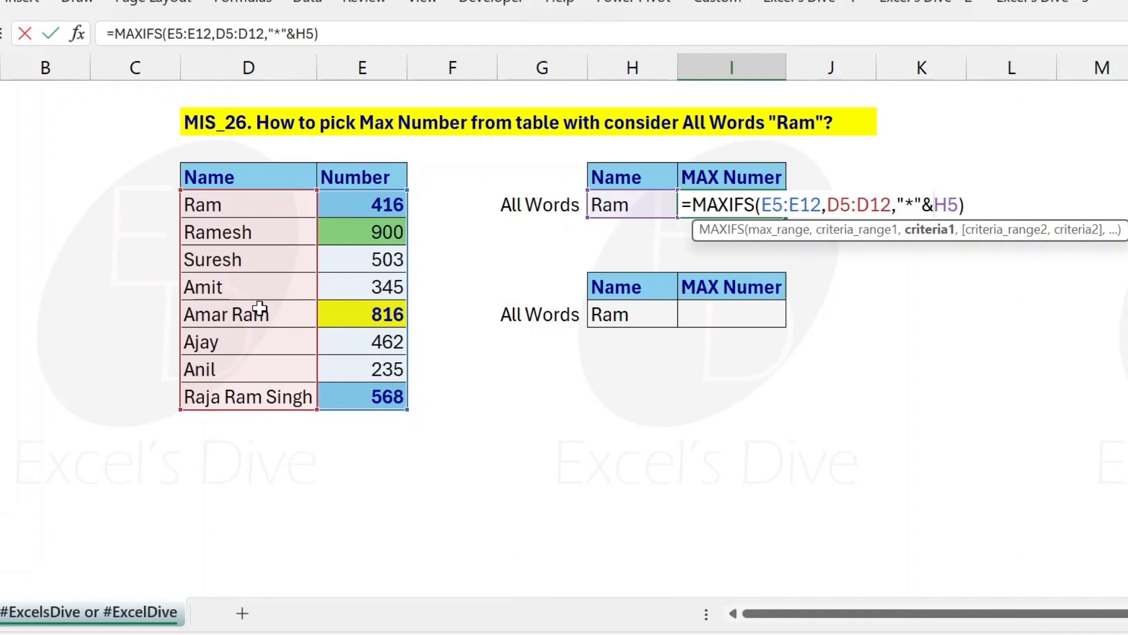
pyautogui.press('Return')
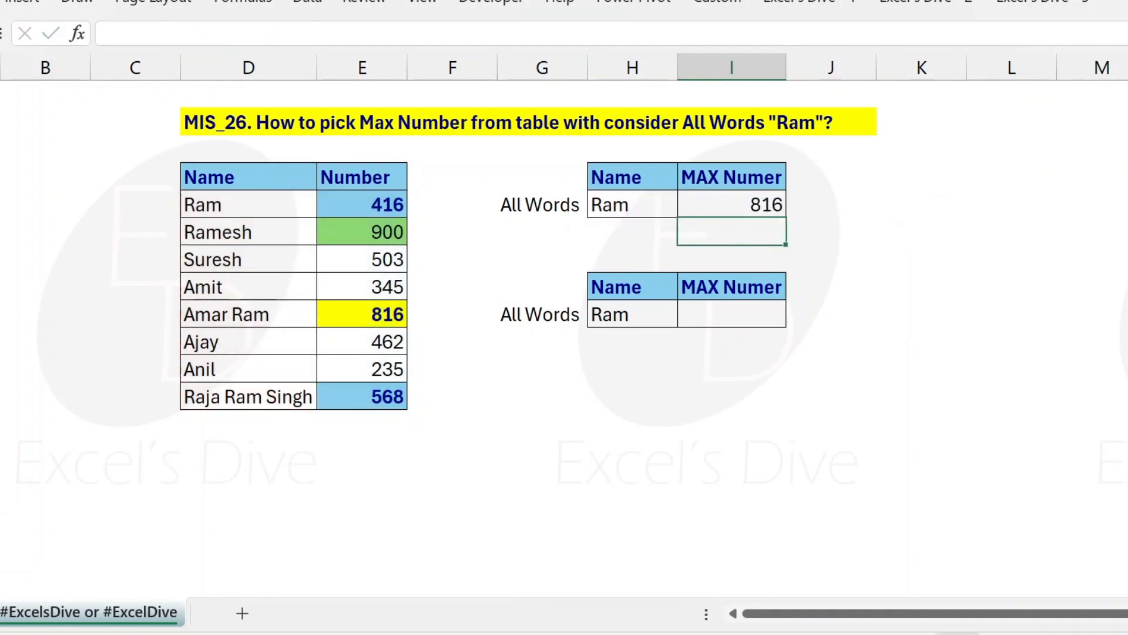
pyautogui.press('Up')
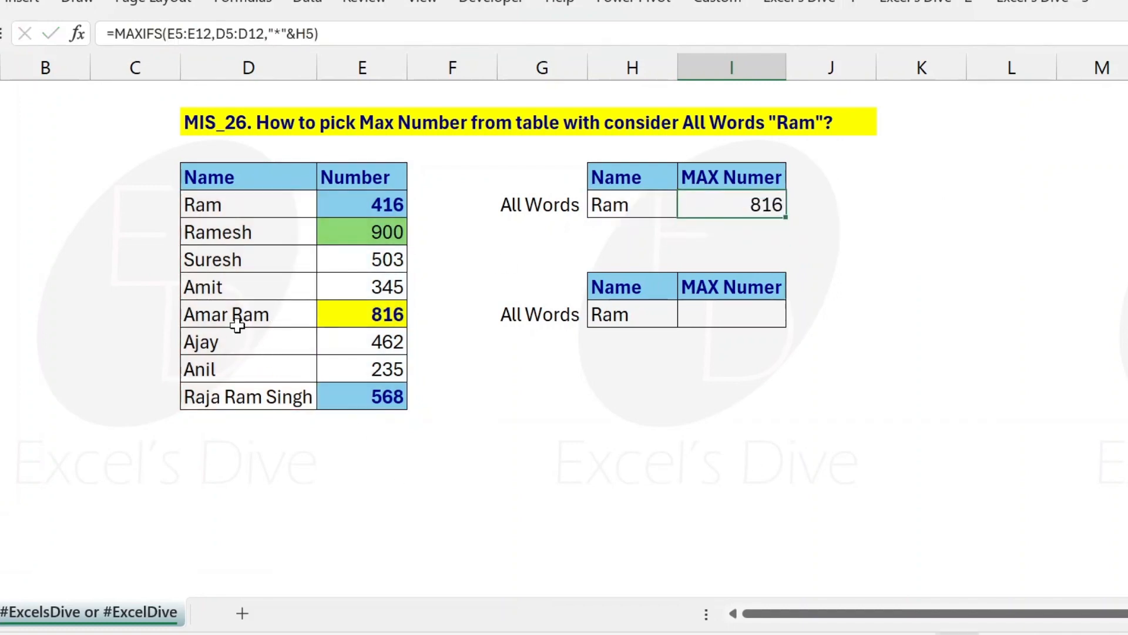
pyautogui.click(232, 209)
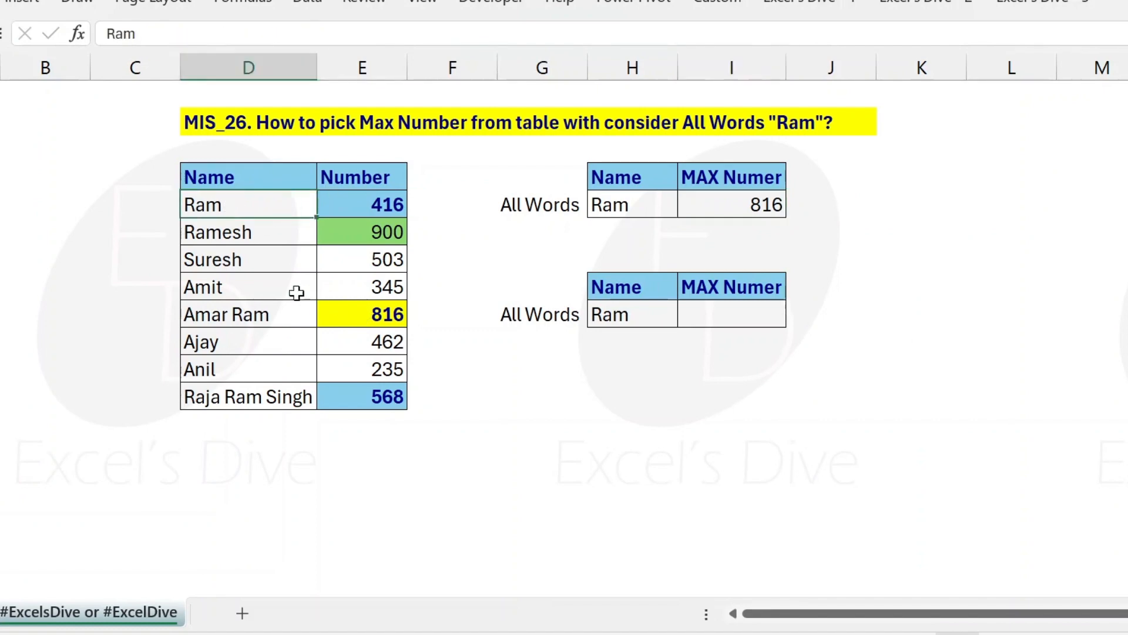
pyautogui.click(269, 314)
pyautogui.click(369, 311)
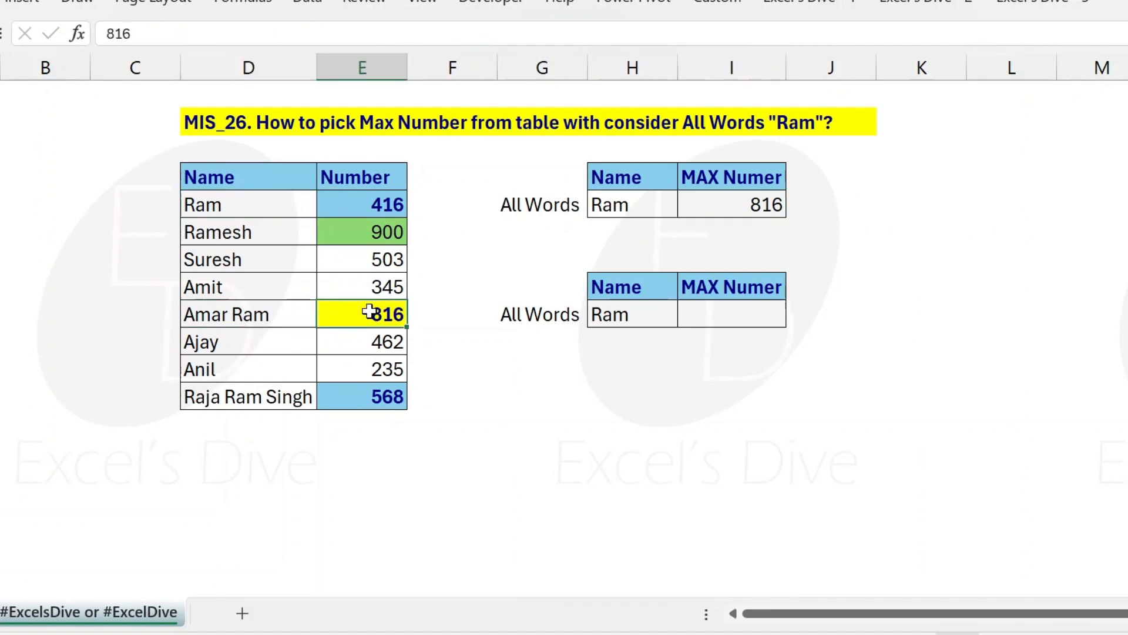
pyautogui.click(735, 205)
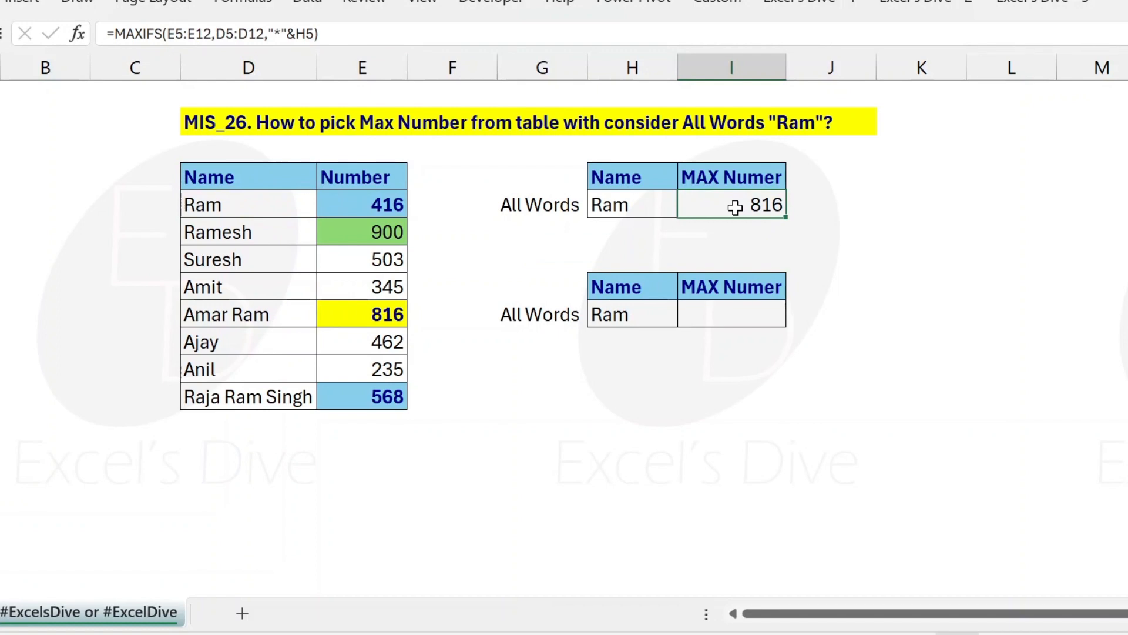
pyautogui.press('F2')
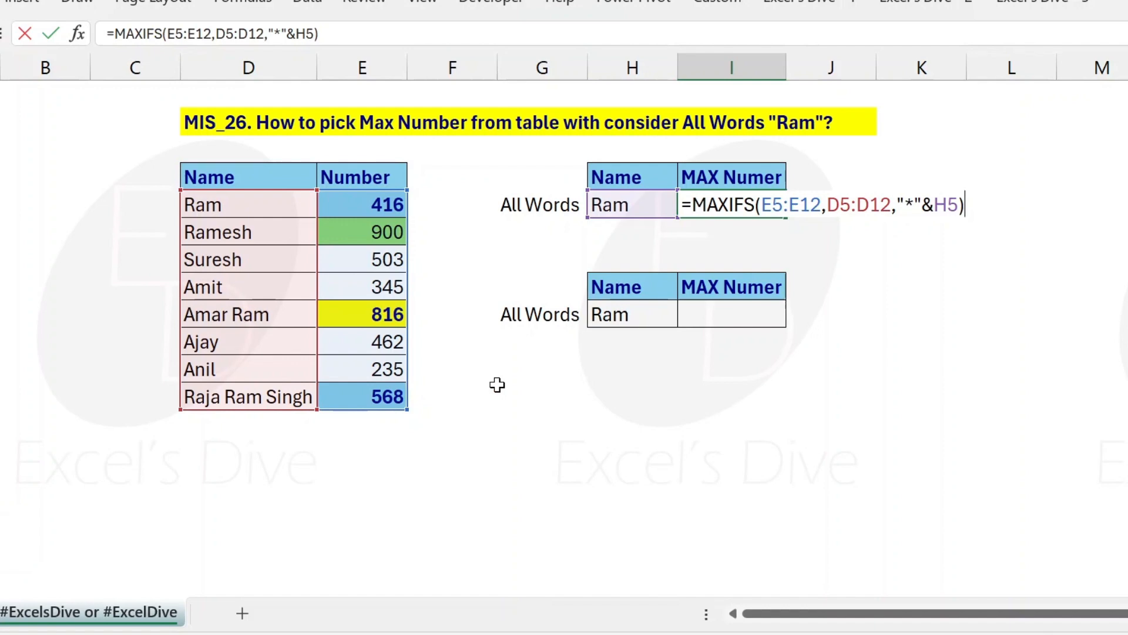
pyautogui.hotkey('ctrl', 'Return')
pyautogui.press('Left')
# Step: Set the number in cell E12, the last row of the table, to 999
pyautogui.click(372, 398)
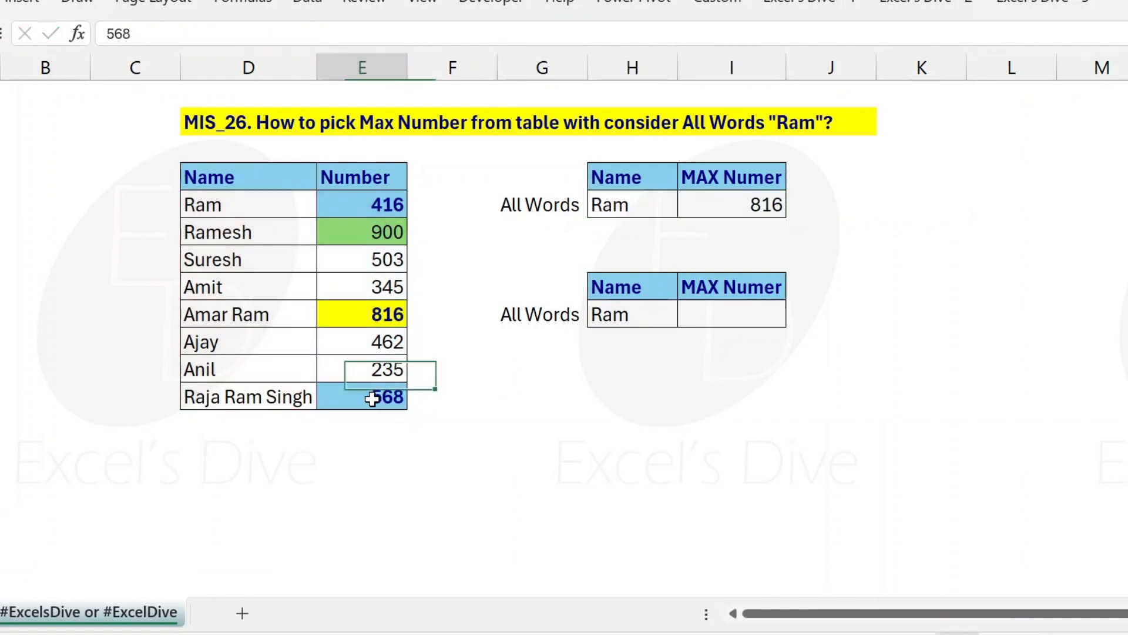
pyautogui.write('999')
pyautogui.press('Return')
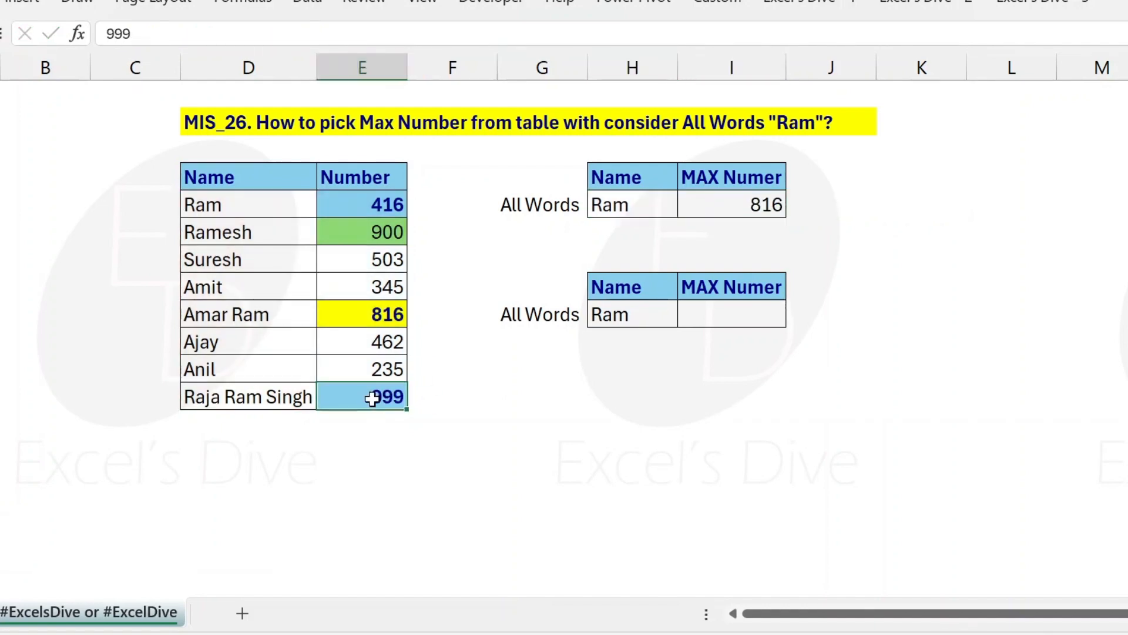
# Step: Append &"*" to the criterion in the I5 formula, making it "*"&H5&"*"
pyautogui.click(756, 204)
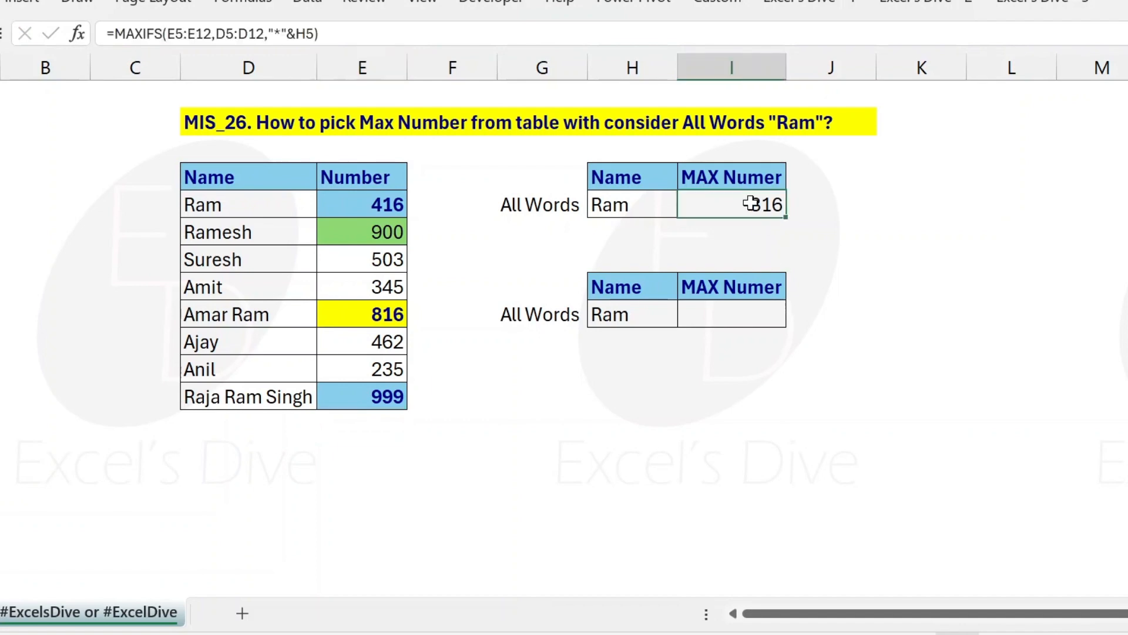
pyautogui.press('F2')
pyautogui.press('Left')
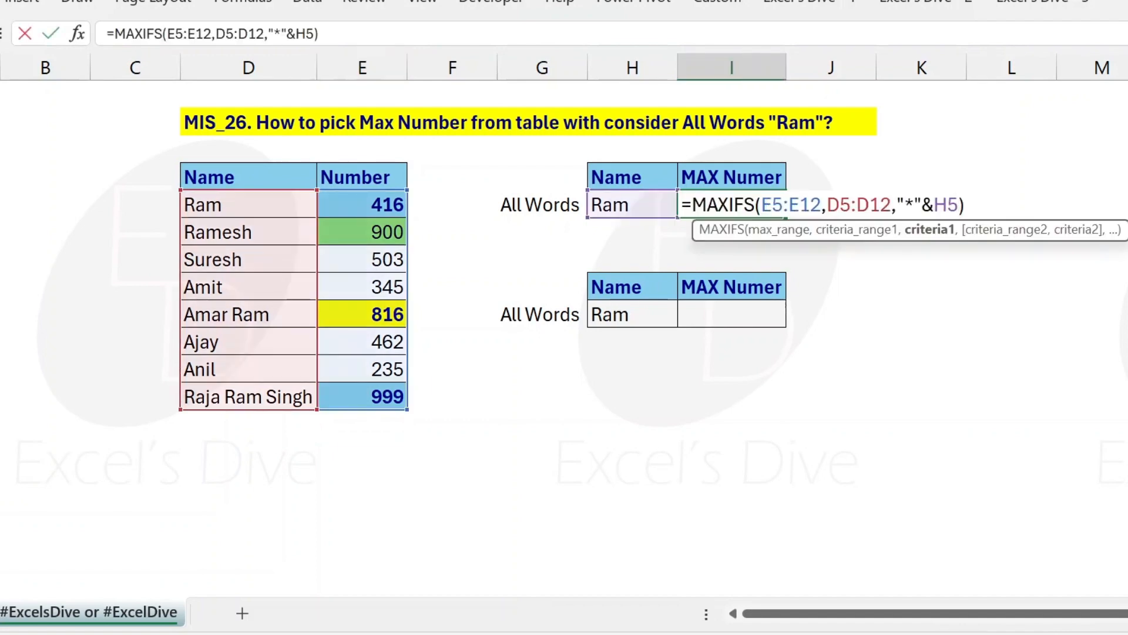
pyautogui.write('&"*"')
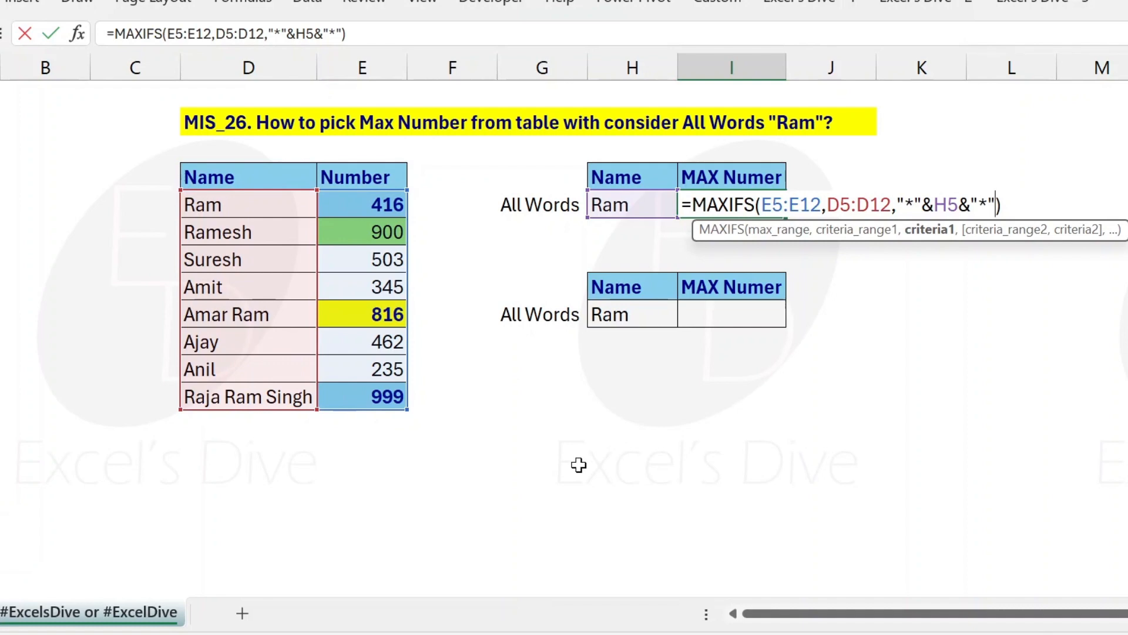
pyautogui.press('Return')
pyautogui.press('Up')
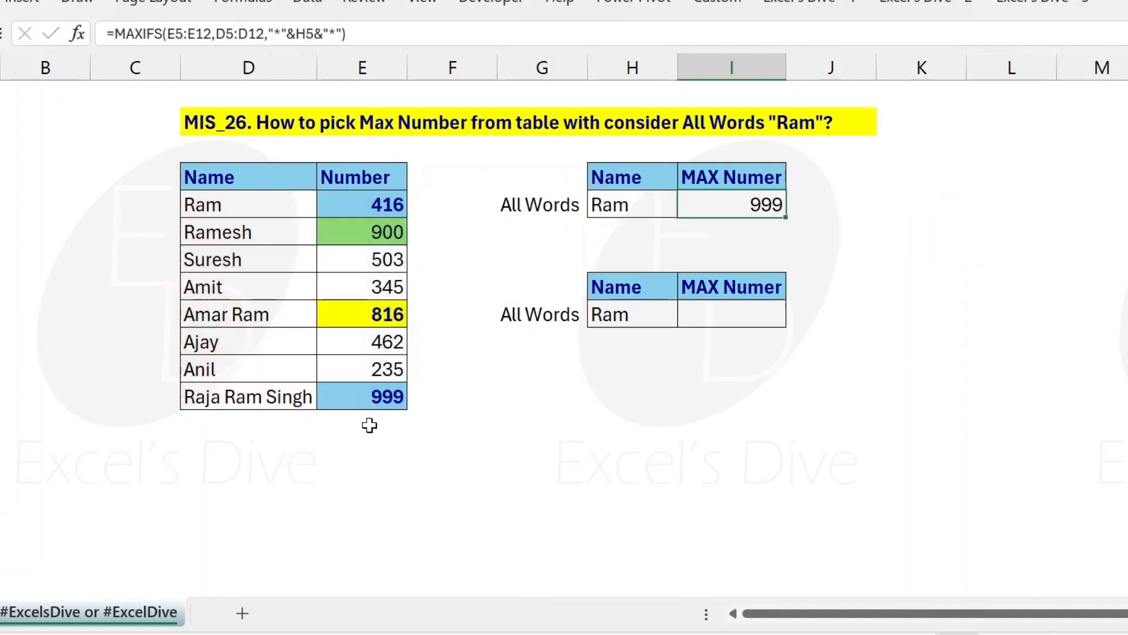
# Step: Set the number in cell E12, the last row of the table, to 878
pyautogui.click(378, 405)
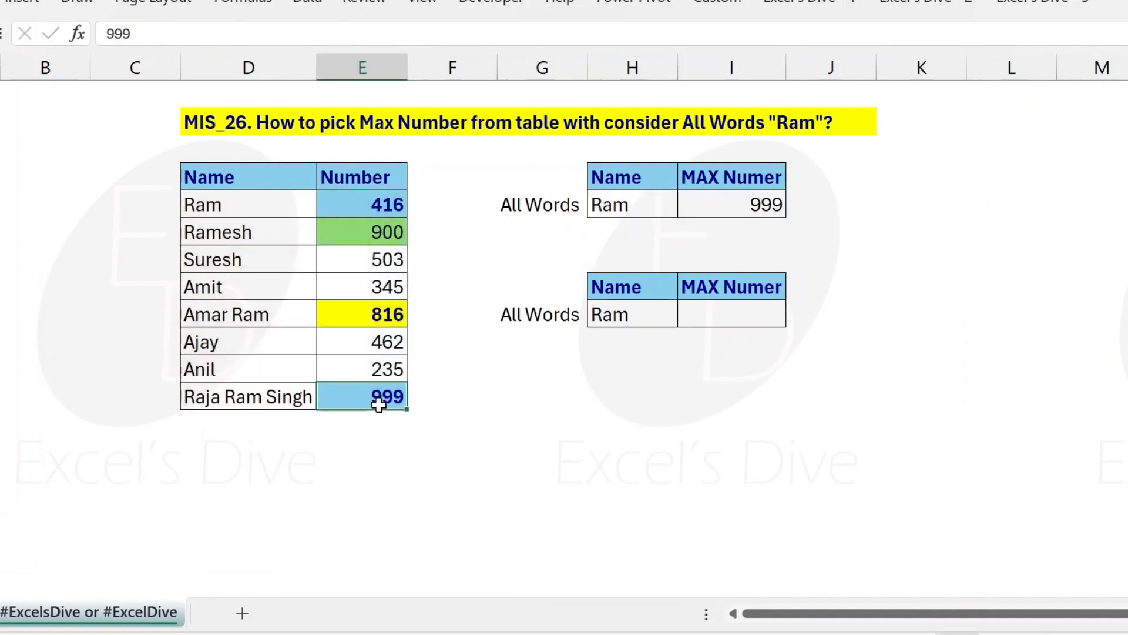
pyautogui.click(362, 241)
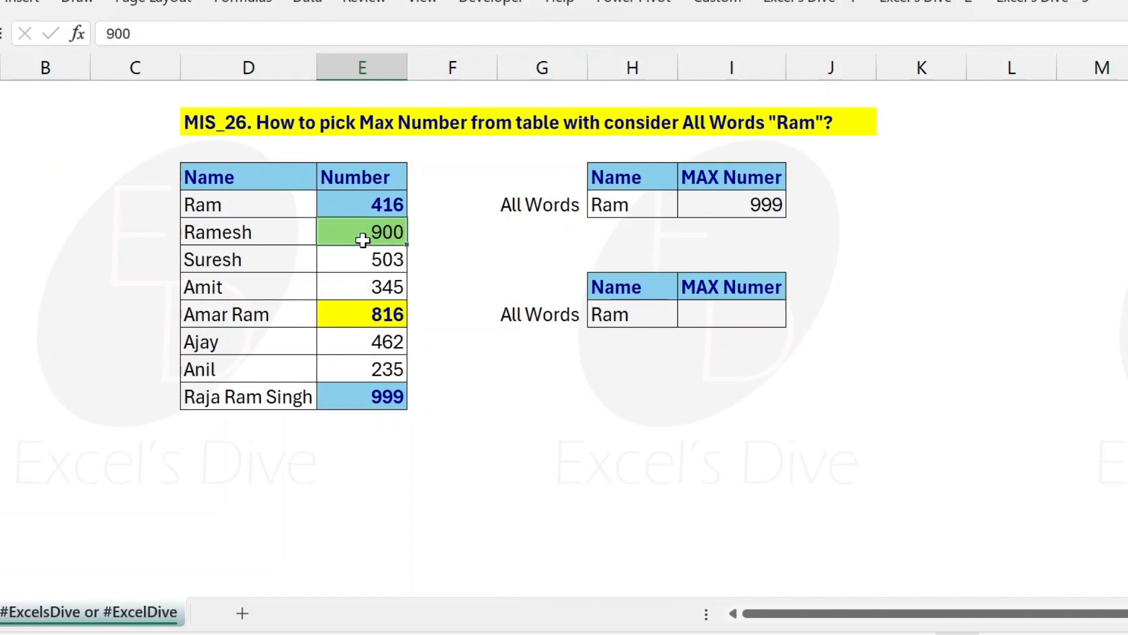
pyautogui.click(379, 394)
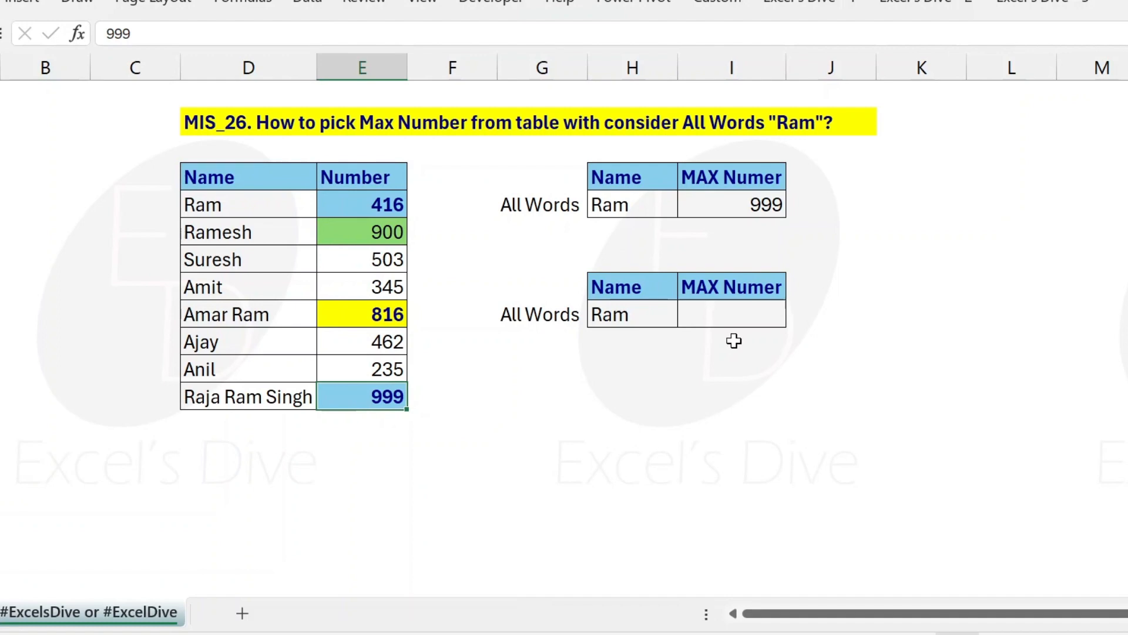
pyautogui.write('878')
pyautogui.press('Return')
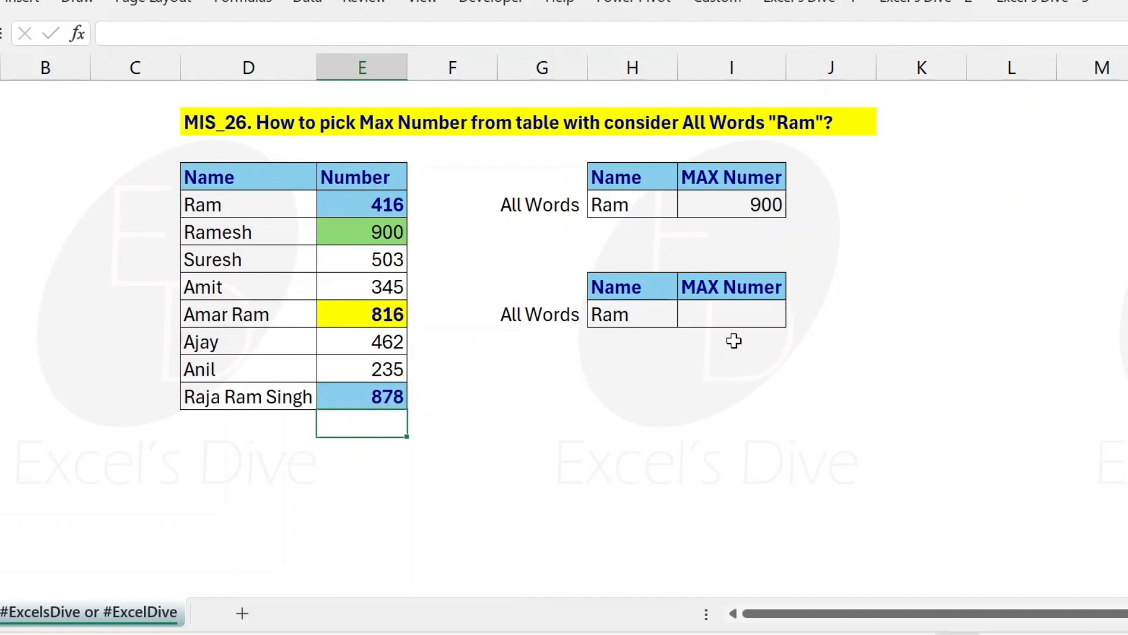
pyautogui.press('Up')
pyautogui.press('Up')
pyautogui.press('Up')
pyautogui.press('Up')
pyautogui.press('Up')
pyautogui.press('Up')
pyautogui.press('Up')
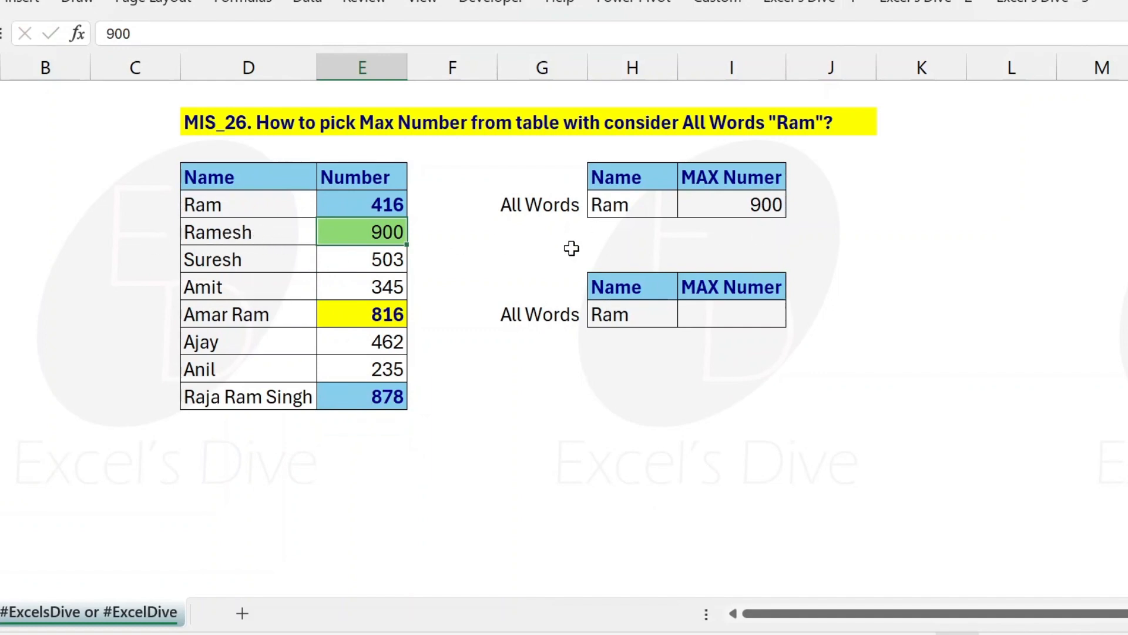
# Step: Remove the leading "*"& from the criterion in the I5 formula, leaving H5&"*"
pyautogui.click(761, 203)
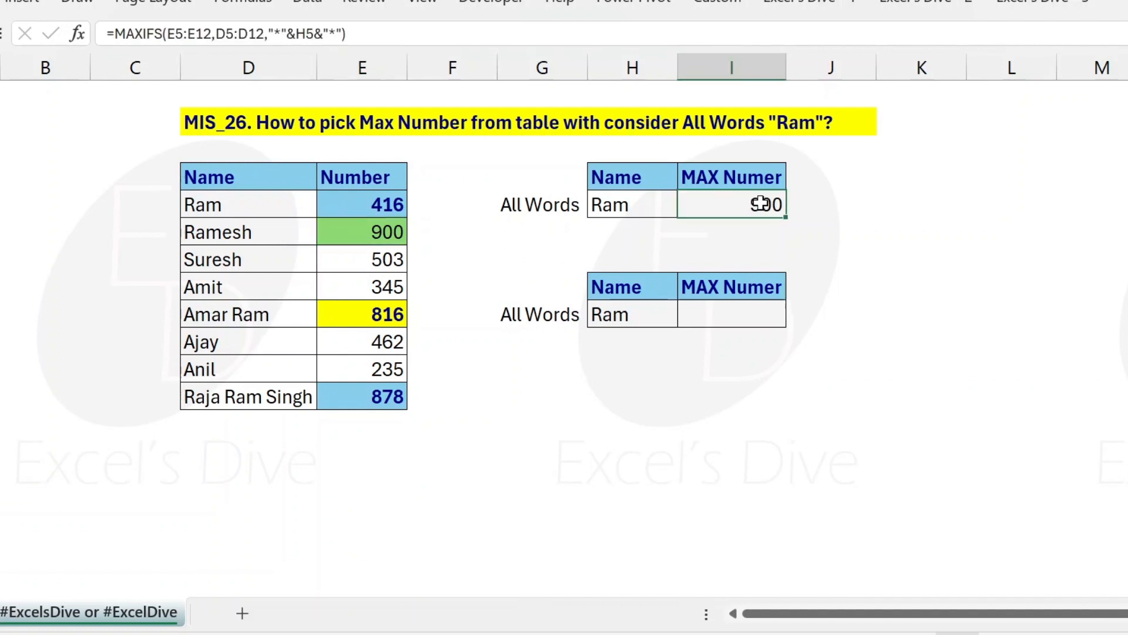
pyautogui.doubleClick(761, 203)
pyautogui.press('BackSpace')
pyautogui.press('BackSpace')
pyautogui.press('BackSpace')
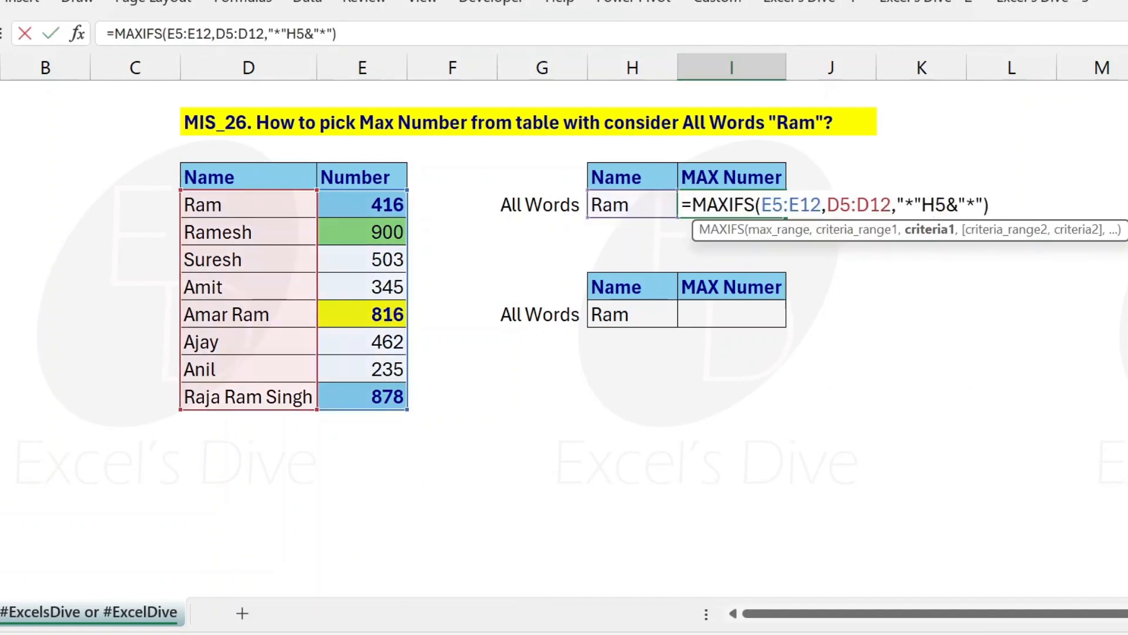
pyautogui.press('BackSpace')
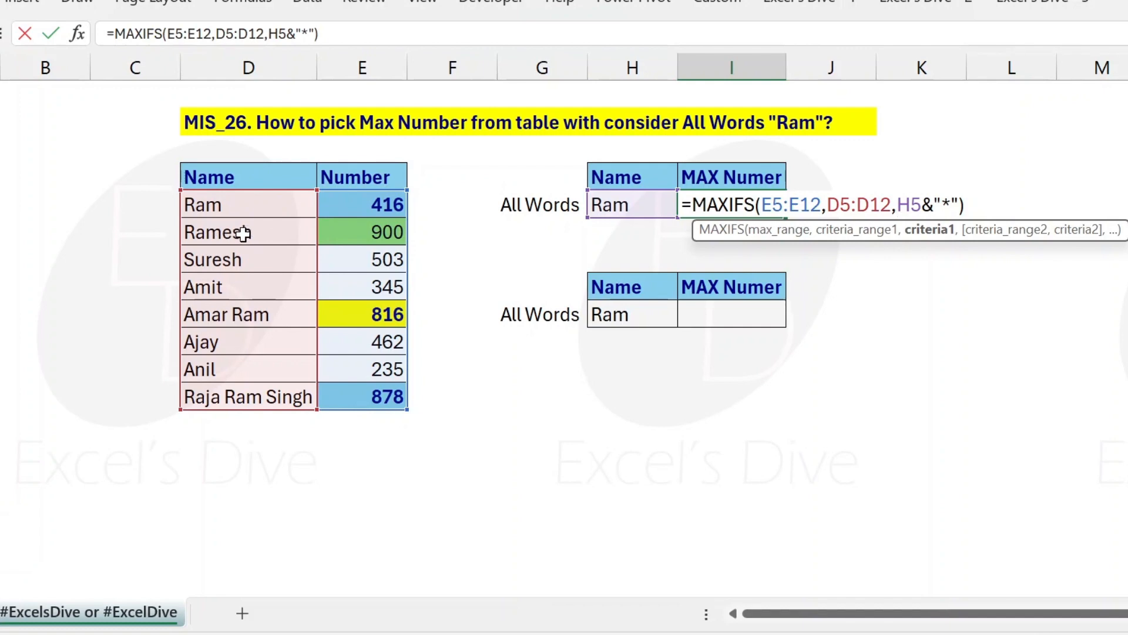
pyautogui.press('Return')
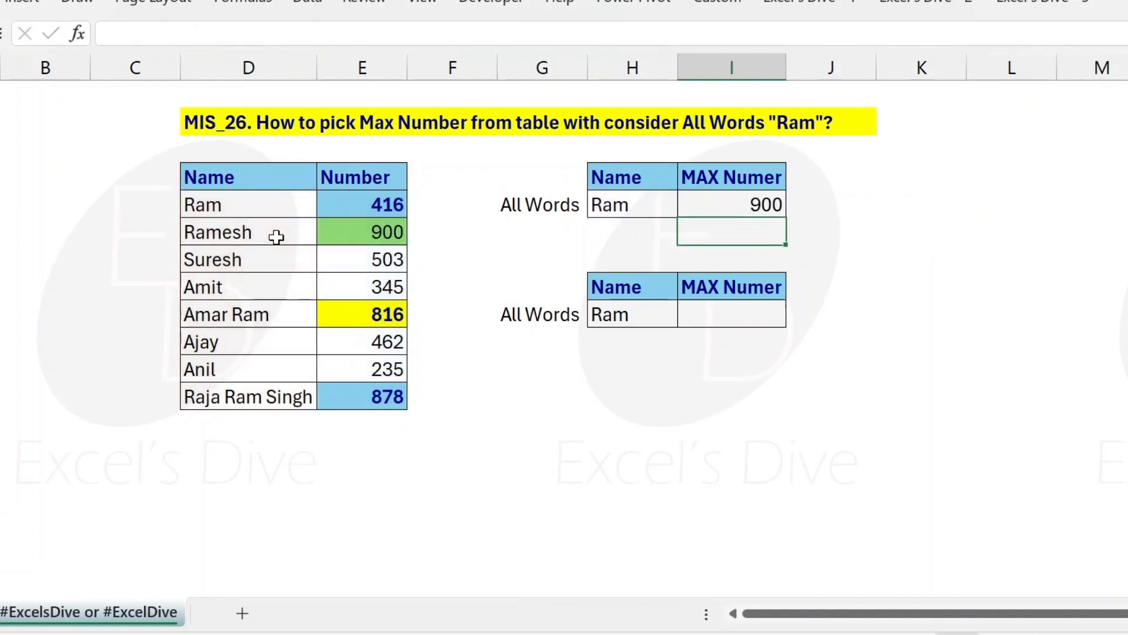
pyautogui.press('Up')
pyautogui.press('Left')
pyautogui.press('Left')
pyautogui.press('Left')
pyautogui.press('Down')
pyautogui.press('Left')
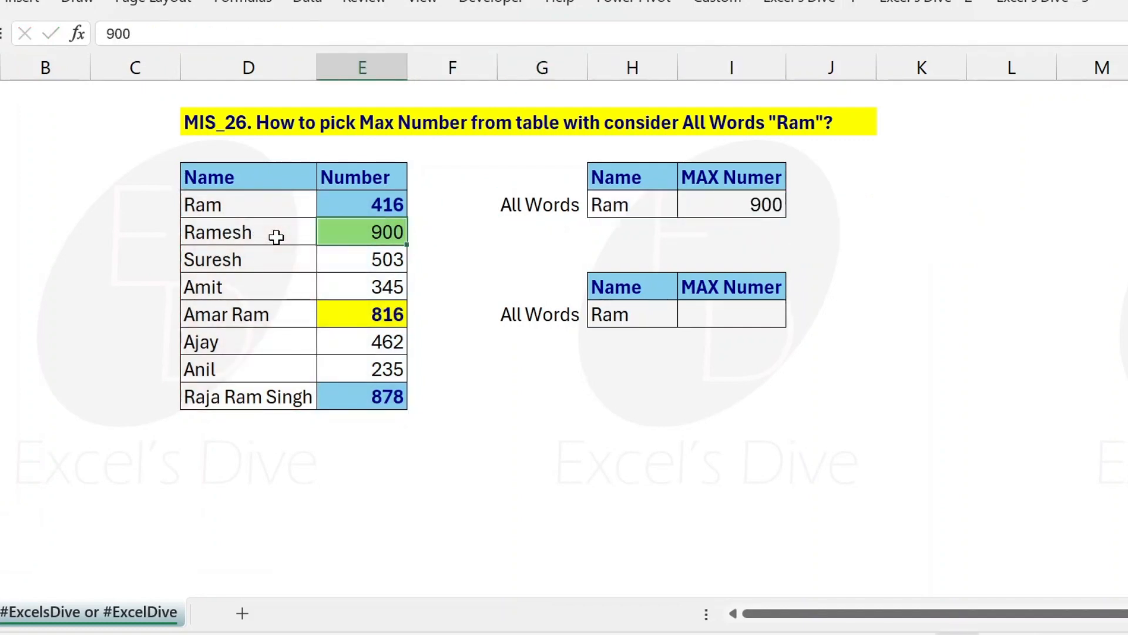
# Step: Set the number in cell E6, the second row of the table, to 300
pyautogui.write('300')
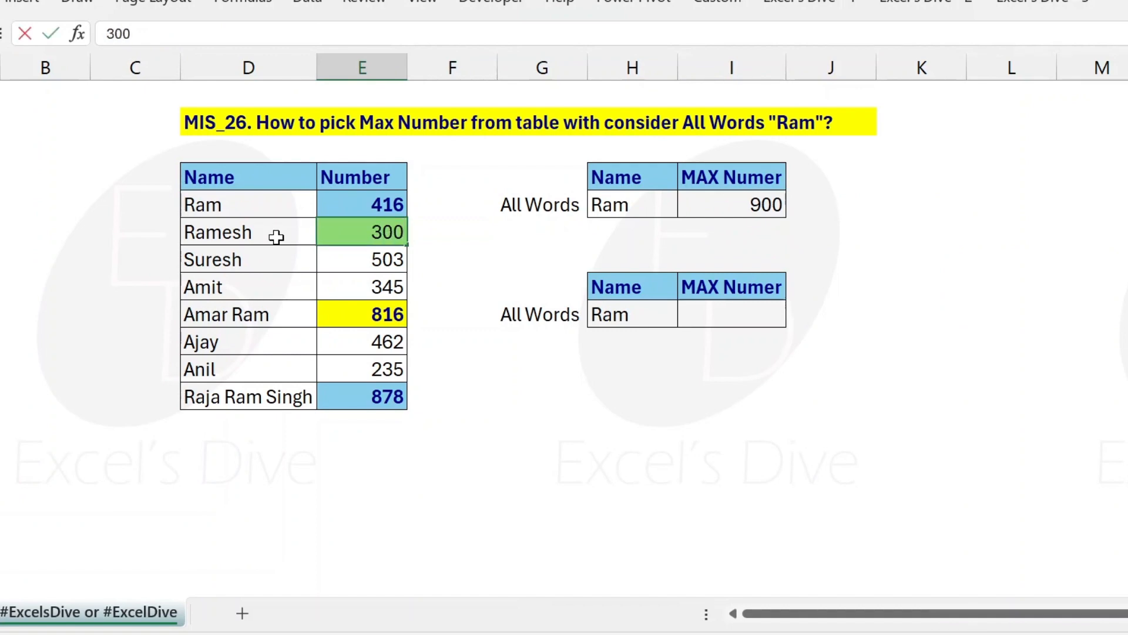
pyautogui.press('Return')
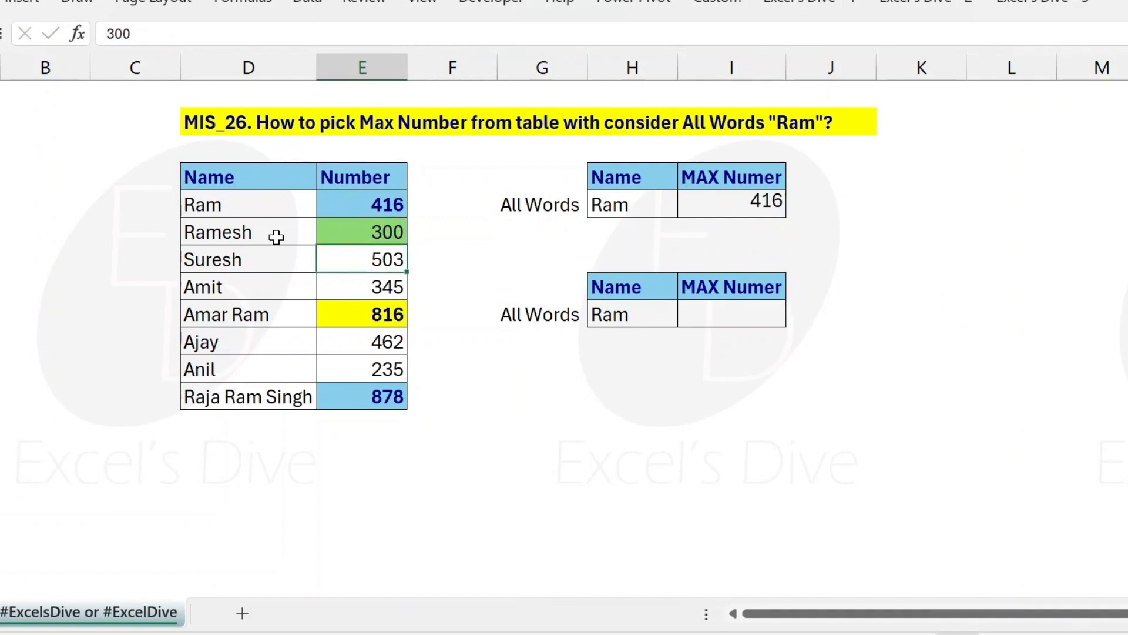
# Step: Check the MAXIFS result in I5 against the first two rows of the table
pyautogui.press('Up')
pyautogui.press('Right')
pyautogui.press('Right')
pyautogui.press('Up')
pyautogui.press('Right')
pyautogui.press('Right')
pyautogui.press('Left')
pyautogui.press('Left')
pyautogui.press('Left')
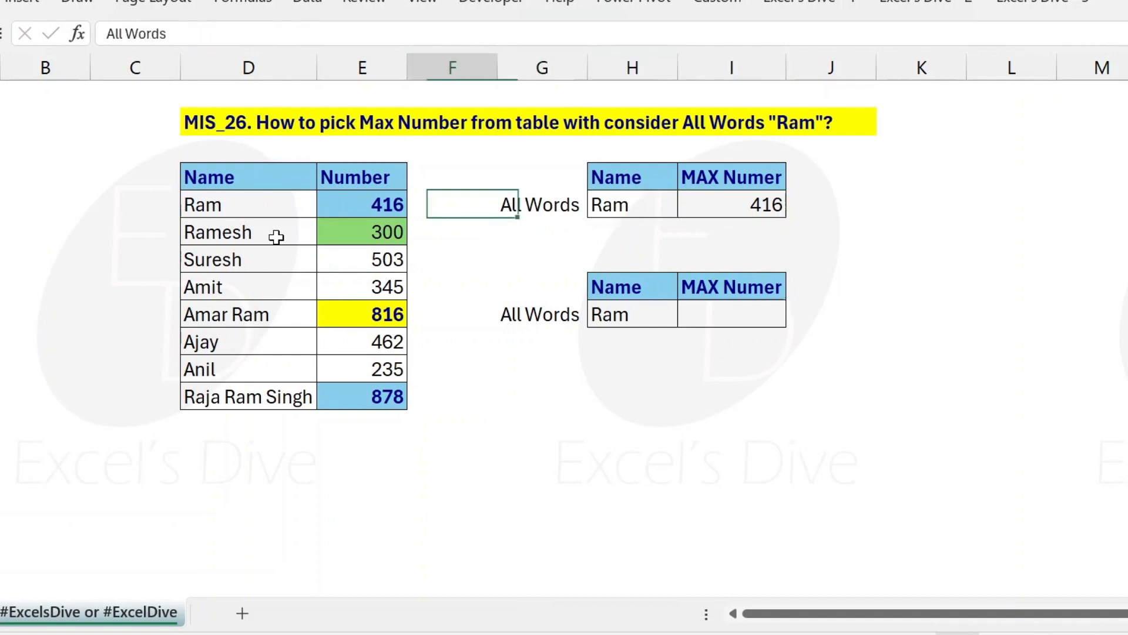
pyautogui.press('Left')
pyautogui.hotkey('shift', 'Down')
pyautogui.press('Right')
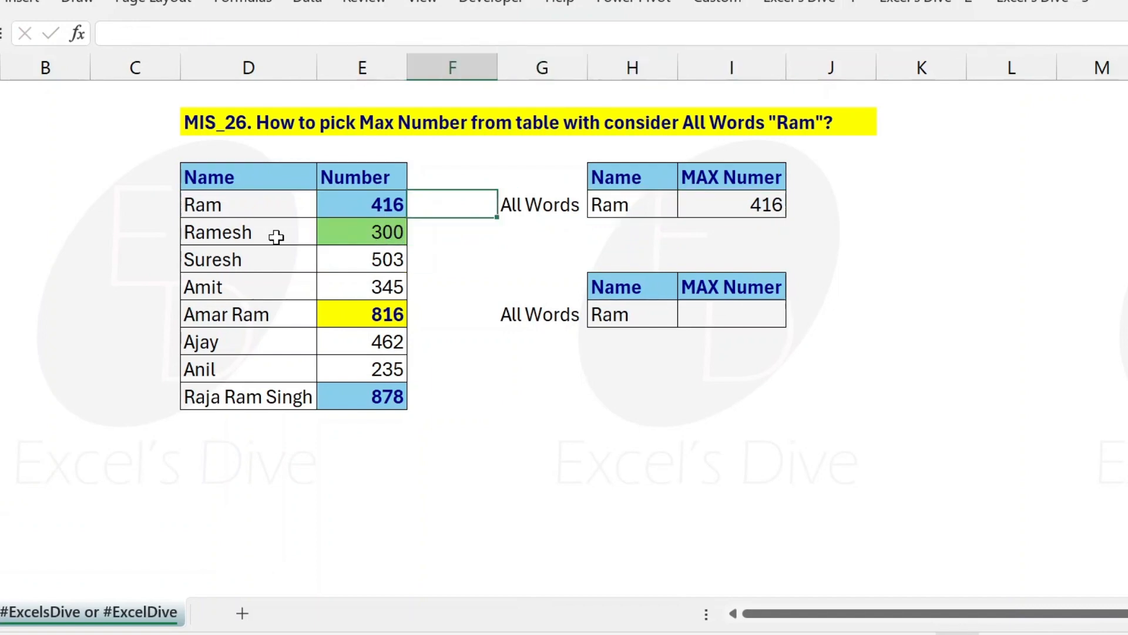
# Step: Insert "*"& before H5 in the I5 formula, making the criterion "*"&H5&"*"
pyautogui.press('Right')
pyautogui.press('Right')
pyautogui.press('Right')
pyautogui.press('F2')
pyautogui.press('Left')
pyautogui.press('Left')
pyautogui.press('Left')
pyautogui.press('Left')
pyautogui.press('Left')
pyautogui.press('Left')
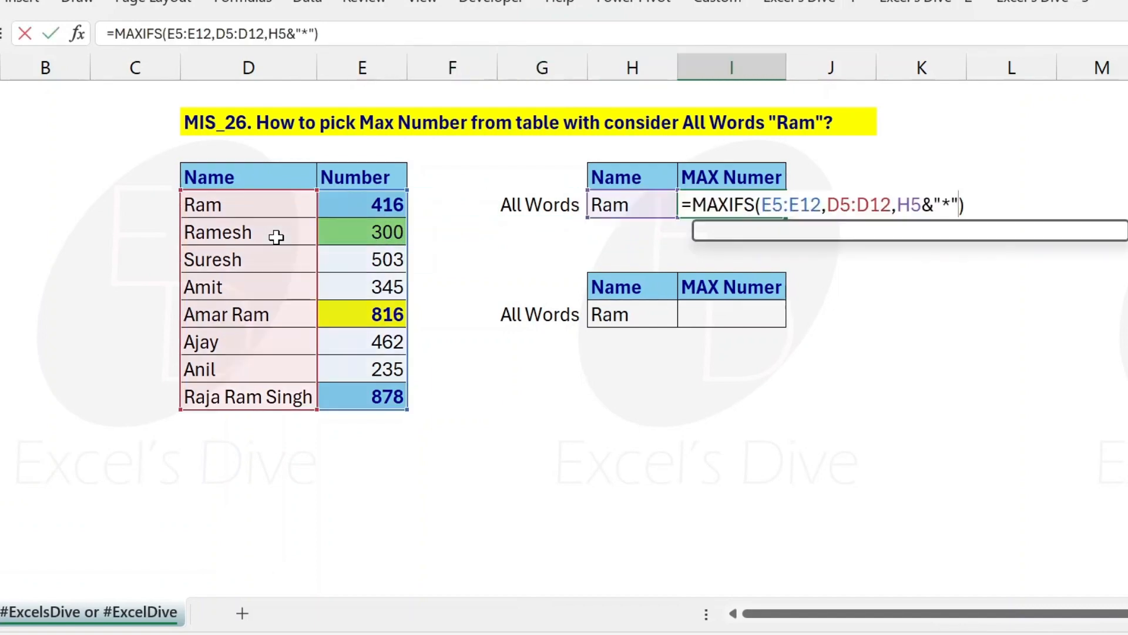
pyautogui.write('"*')
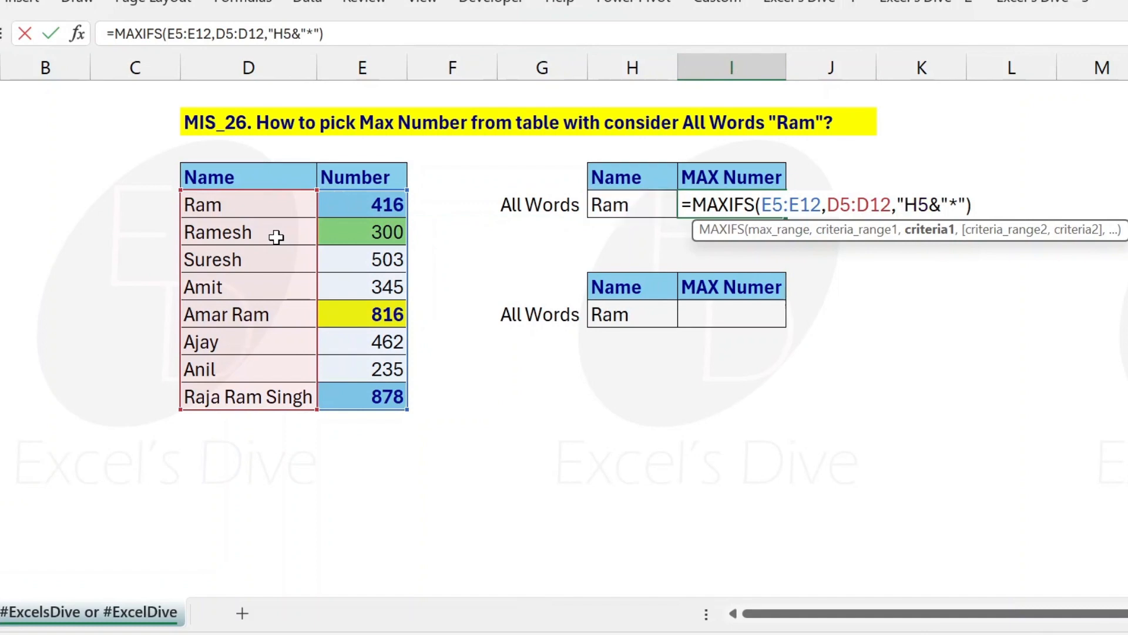
pyautogui.write('"')
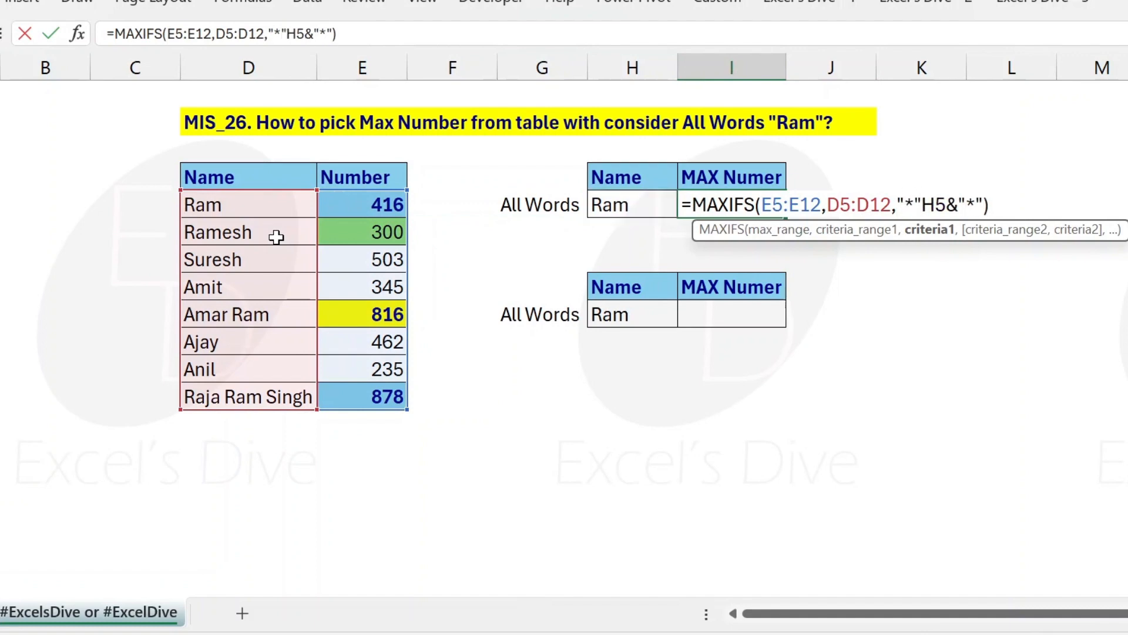
pyautogui.write('&')
pyautogui.press('Return')
pyautogui.press('Up')
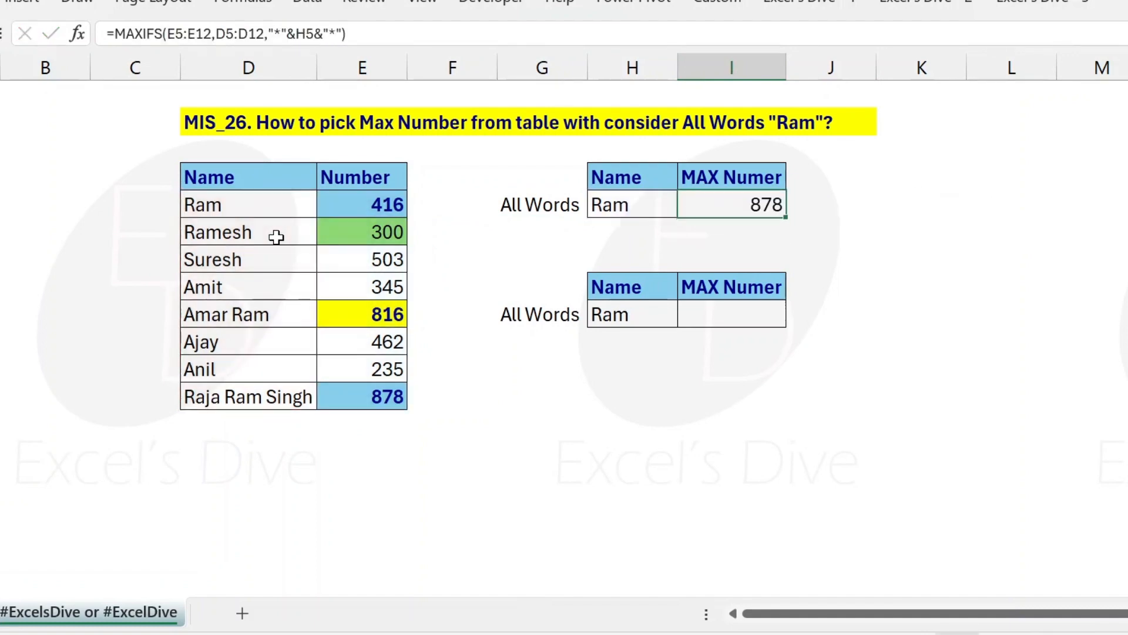
# Step: Begin a DMAX formula in cell I9 with the whole table including headers, D4:E12, as the database
pyautogui.press('Down')
pyautogui.press('Down')
pyautogui.press('Down')
pyautogui.press('Down')
pyautogui.press('Down')
pyautogui.press('Up')
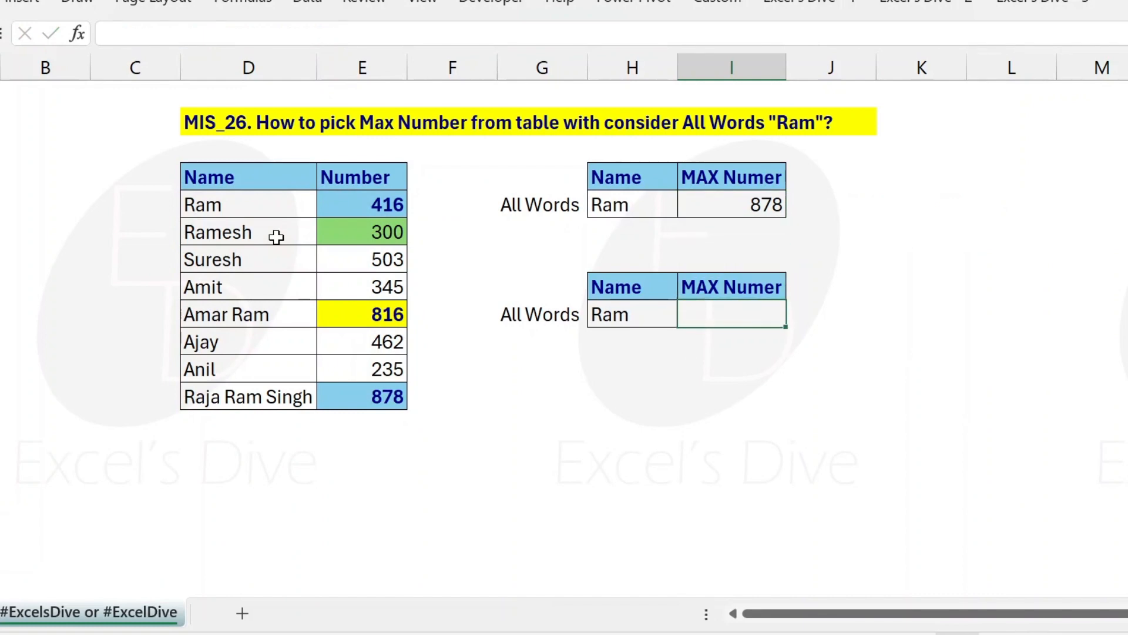
pyautogui.write('=d')
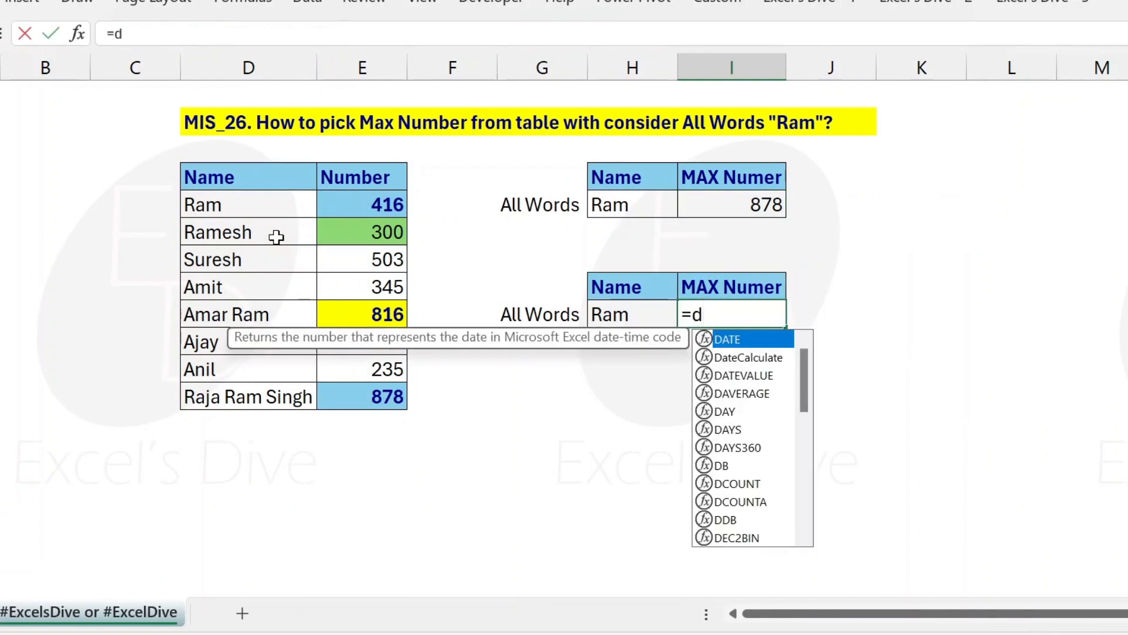
pyautogui.write('m')
pyautogui.press('Tab')
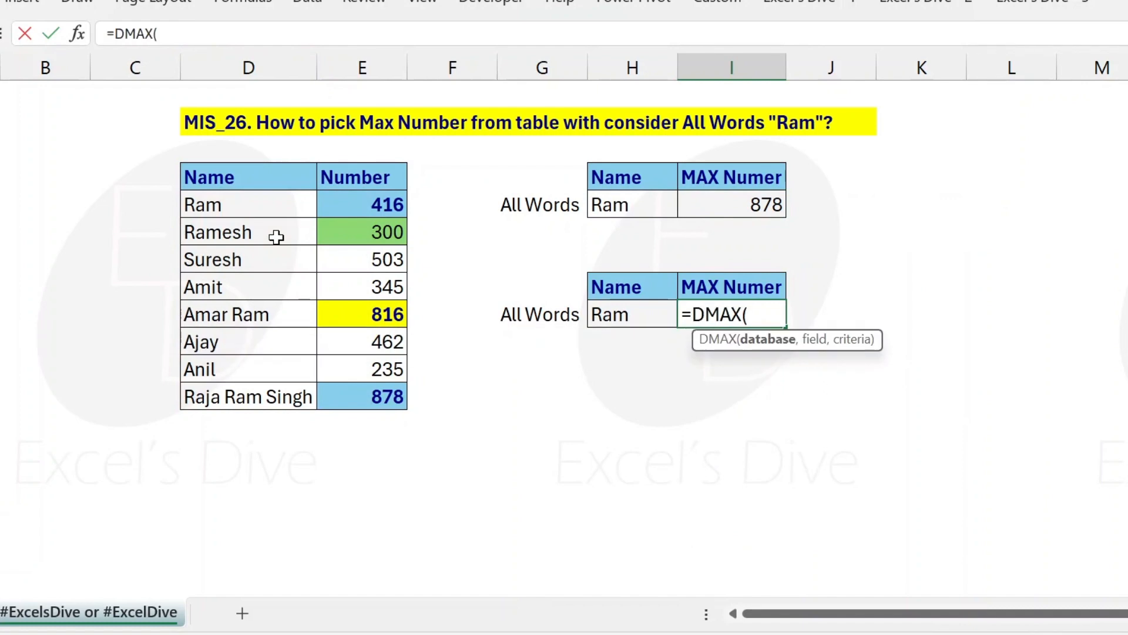
pyautogui.press('Left')
pyautogui.press('Left')
pyautogui.press('Left')
pyautogui.press('Left')
pyautogui.press('Left')
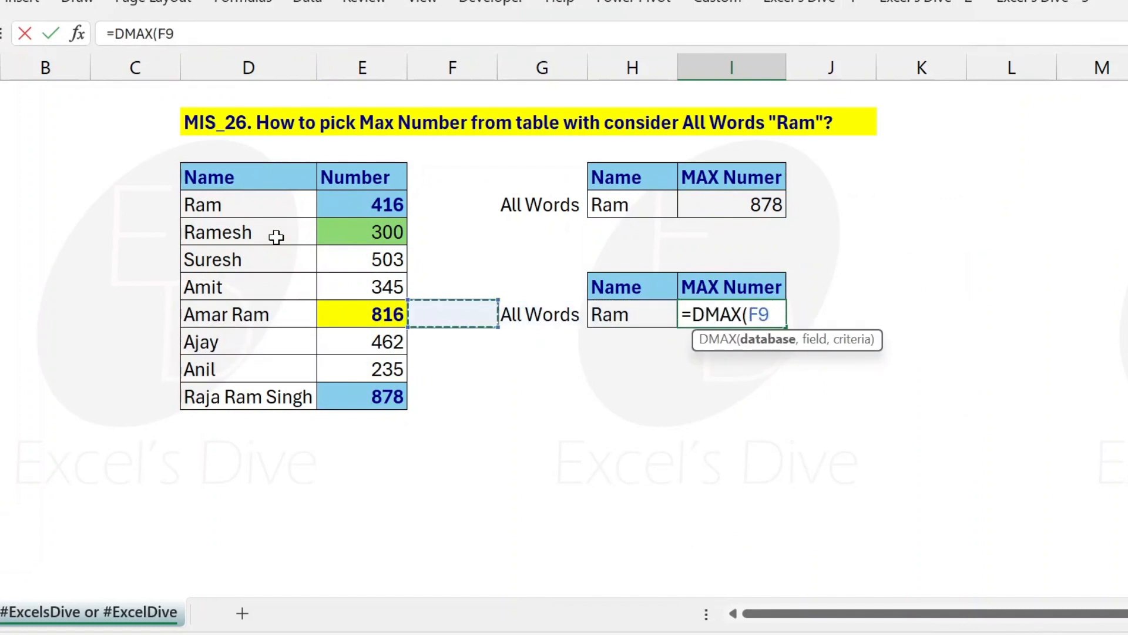
pyautogui.press('Up')
pyautogui.press('Up')
pyautogui.press('Up')
pyautogui.press('Up')
pyautogui.press('Up')
pyautogui.hotkey('ctrl', 'shift', 'Right')
pyautogui.hotkey('ctrl', 'shift', 'Down')
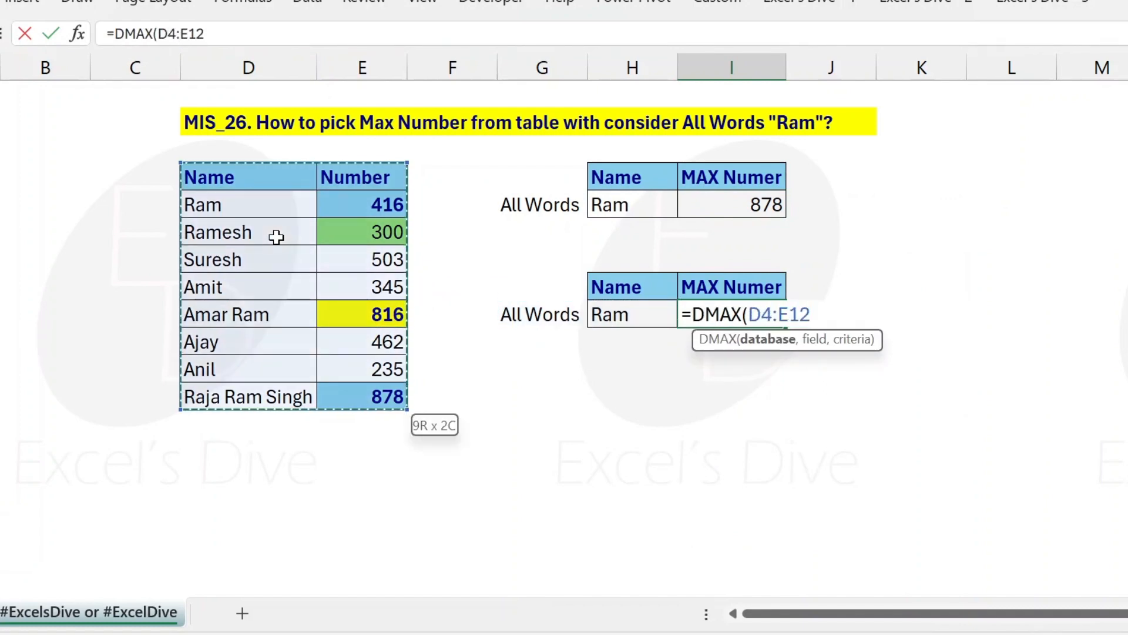
pyautogui.write(',')
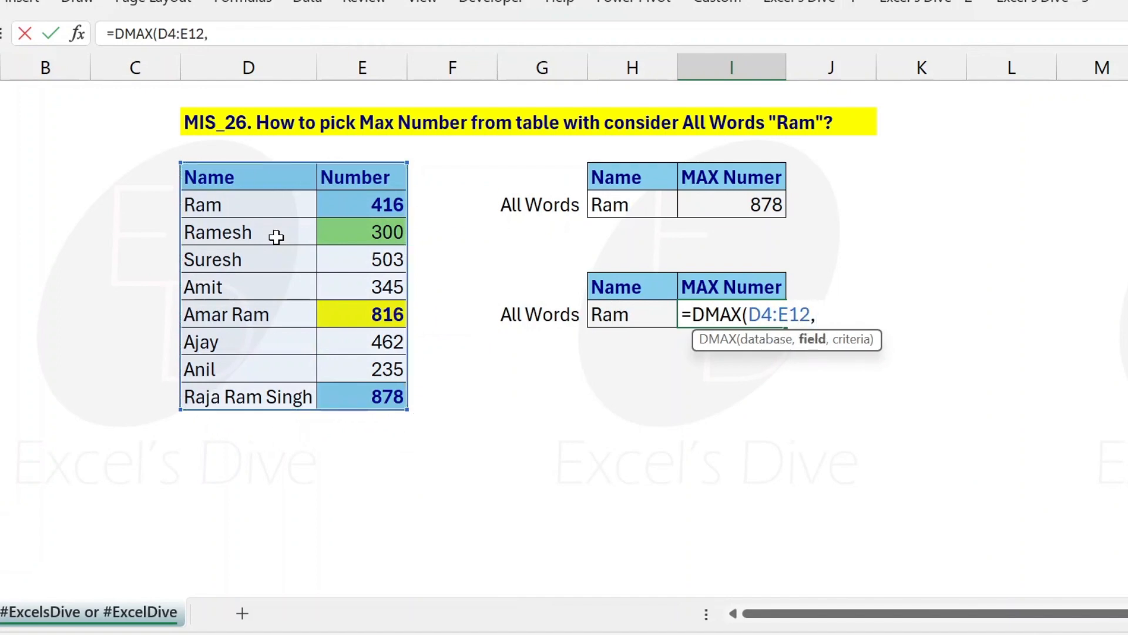
pyautogui.write('2')
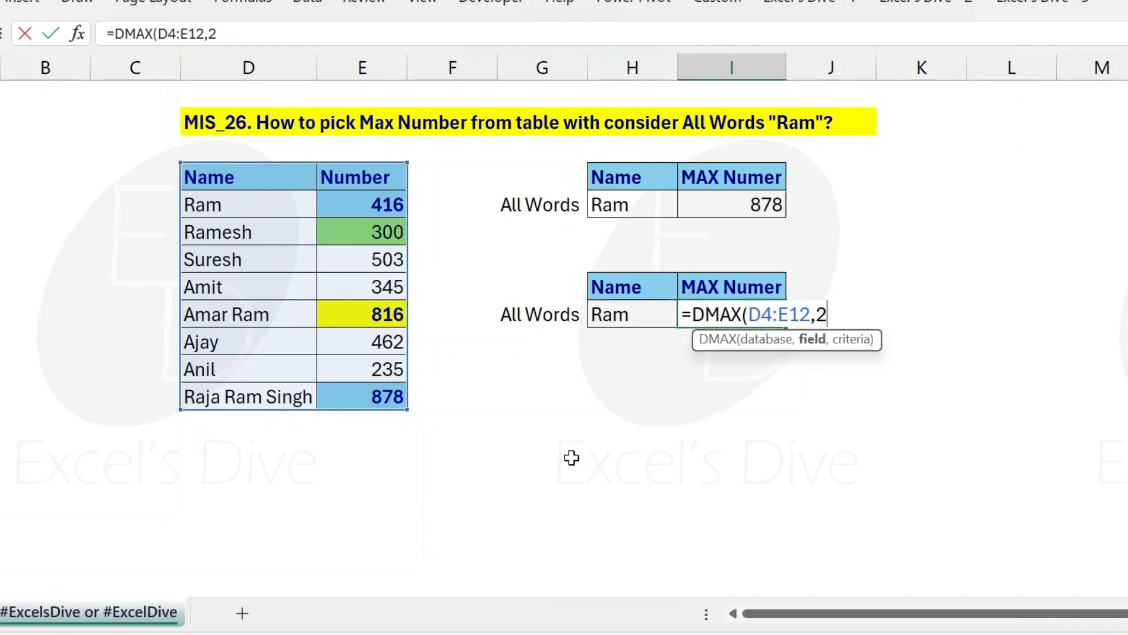
# Step: Complete the I9 formula with field 2 and criteria range H8:H9, making it =DMAX(D4:E12,2,H8:H9)
pyautogui.write(',')
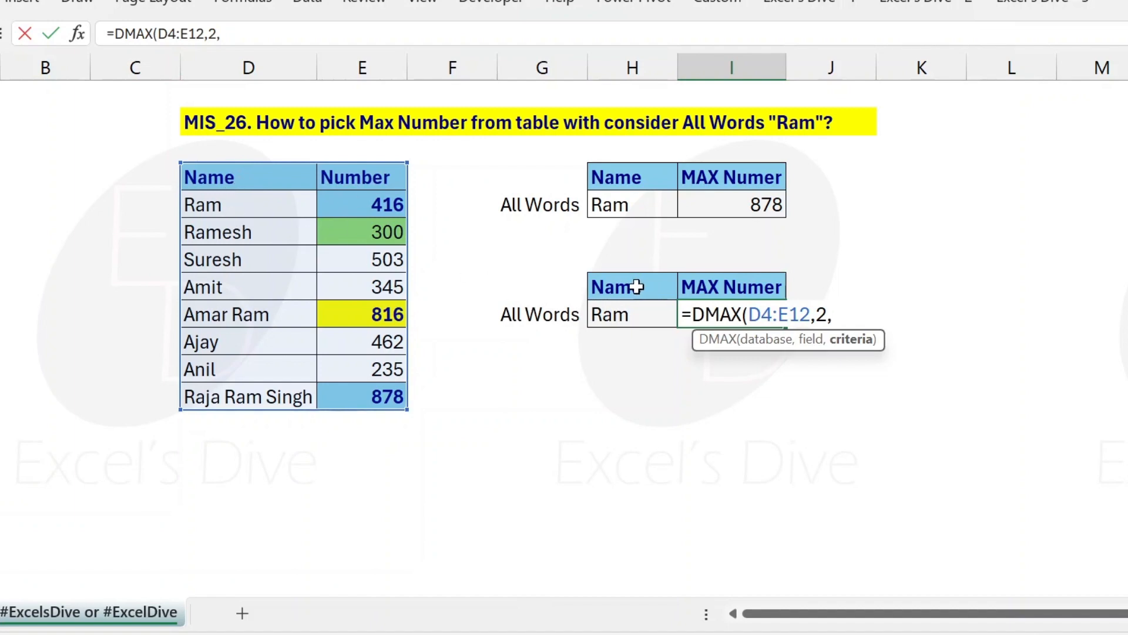
pyautogui.moveTo(659, 287); pyautogui.dragTo(642, 305)
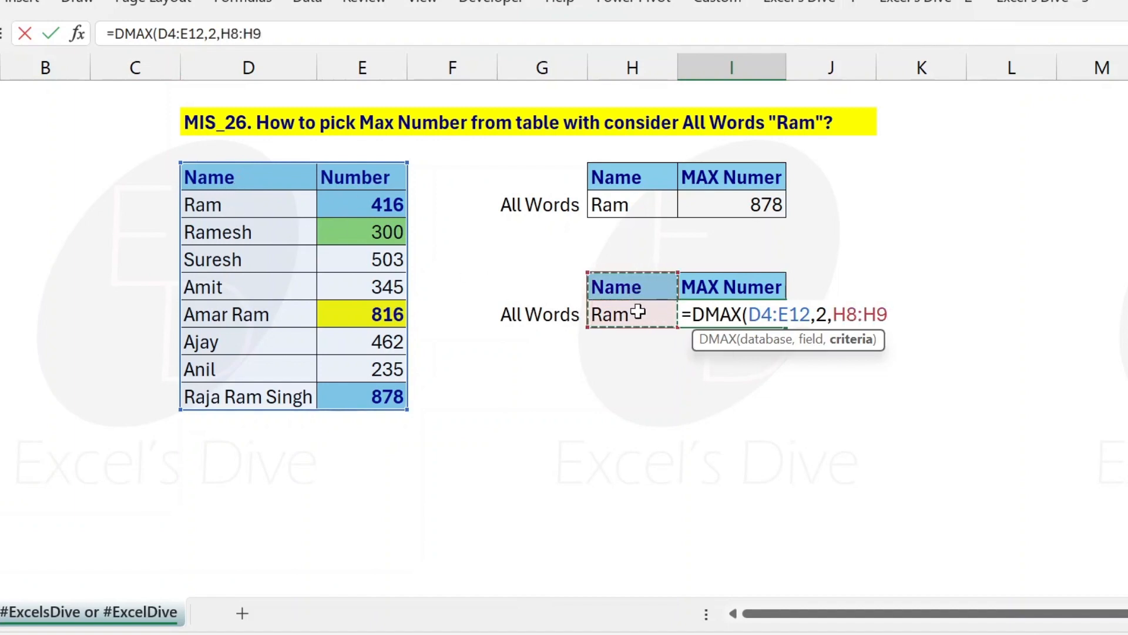
pyautogui.write(')')
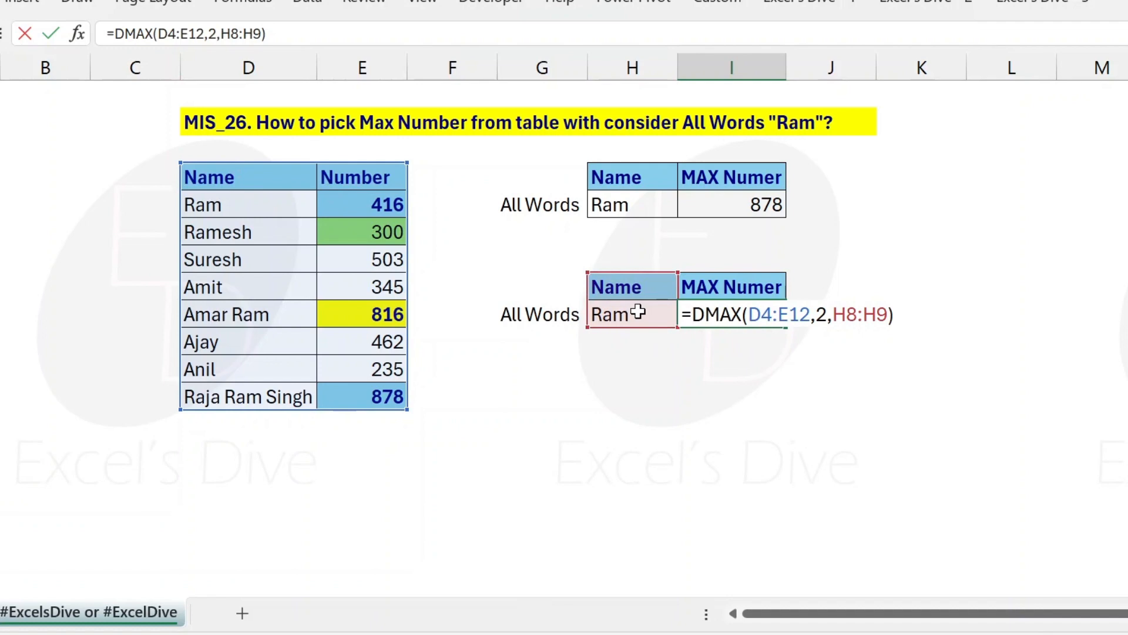
pyautogui.press('Return')
pyautogui.press('Up')
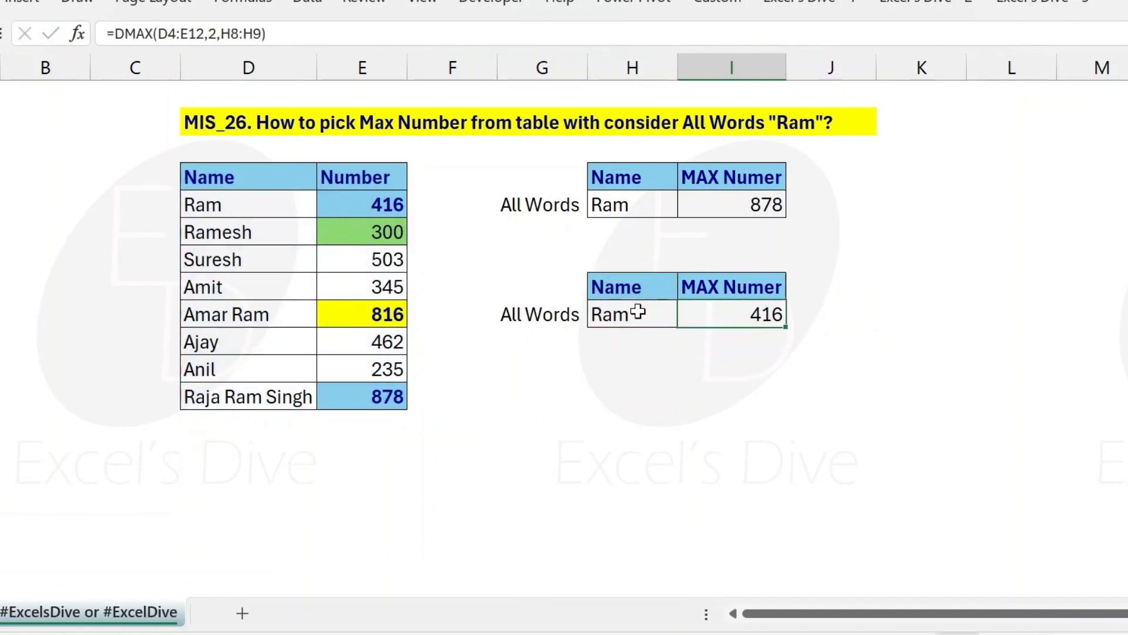
# Step: Compare the entries in the table's Name column with the criterion in H9 and the DMAX formula in I9
pyautogui.click(258, 217)
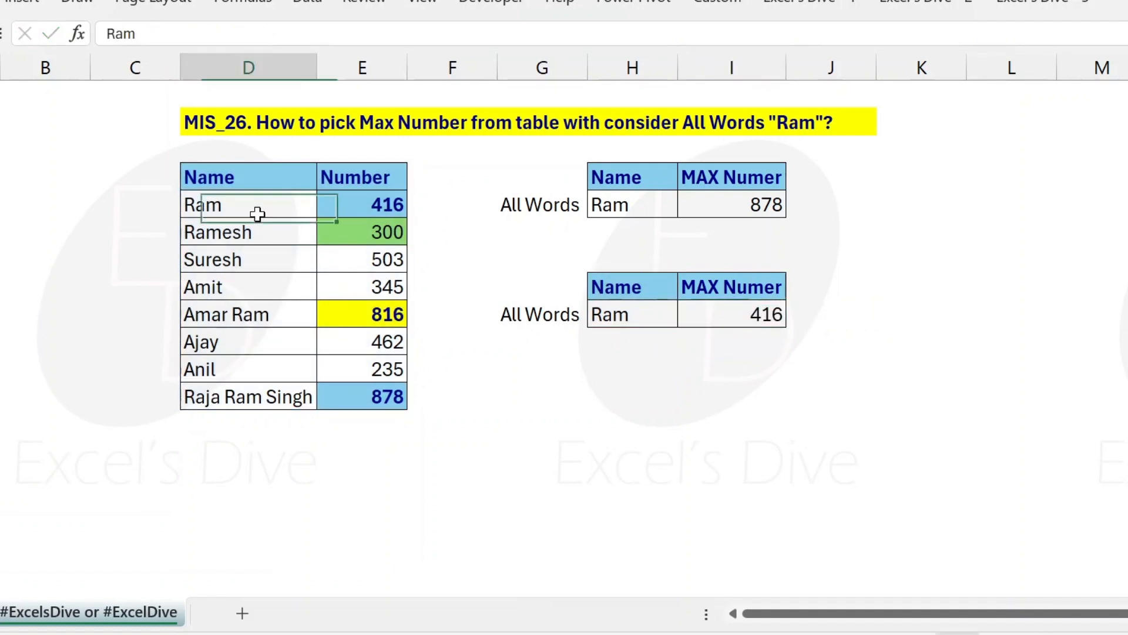
pyautogui.press('Down')
pyautogui.press('Down')
pyautogui.press('Down')
pyautogui.press('Down')
pyautogui.press('Down')
pyautogui.press('Down')
pyautogui.press('Down')
pyautogui.press('Down')
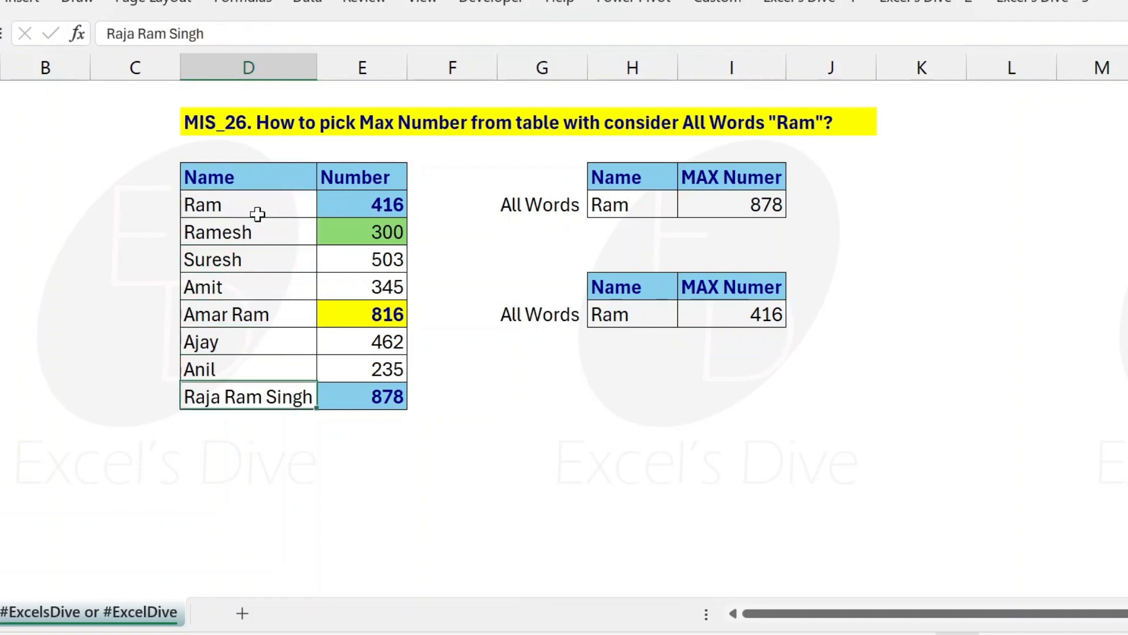
pyautogui.press('Up')
pyautogui.press('Up')
pyautogui.press('Up')
pyautogui.press('Up')
pyautogui.press('Up')
pyautogui.press('Up')
pyautogui.press('Up')
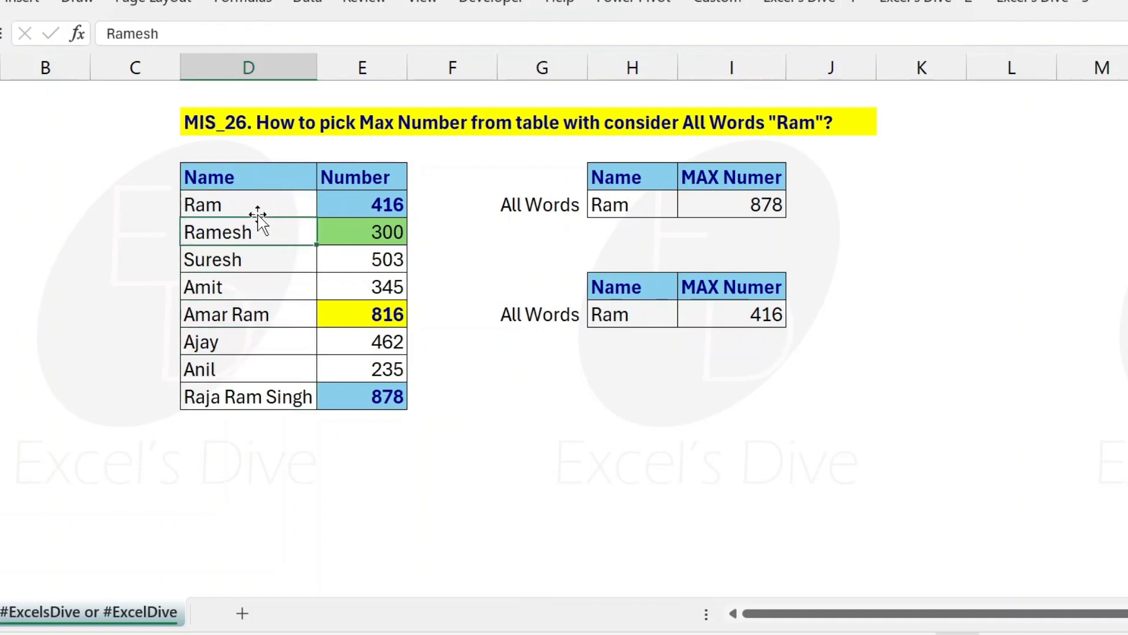
pyautogui.press('Right')
pyautogui.press('Right')
pyautogui.press('Right')
pyautogui.press('Down')
pyautogui.press('Down')
pyautogui.press('Down')
pyautogui.press('Right')
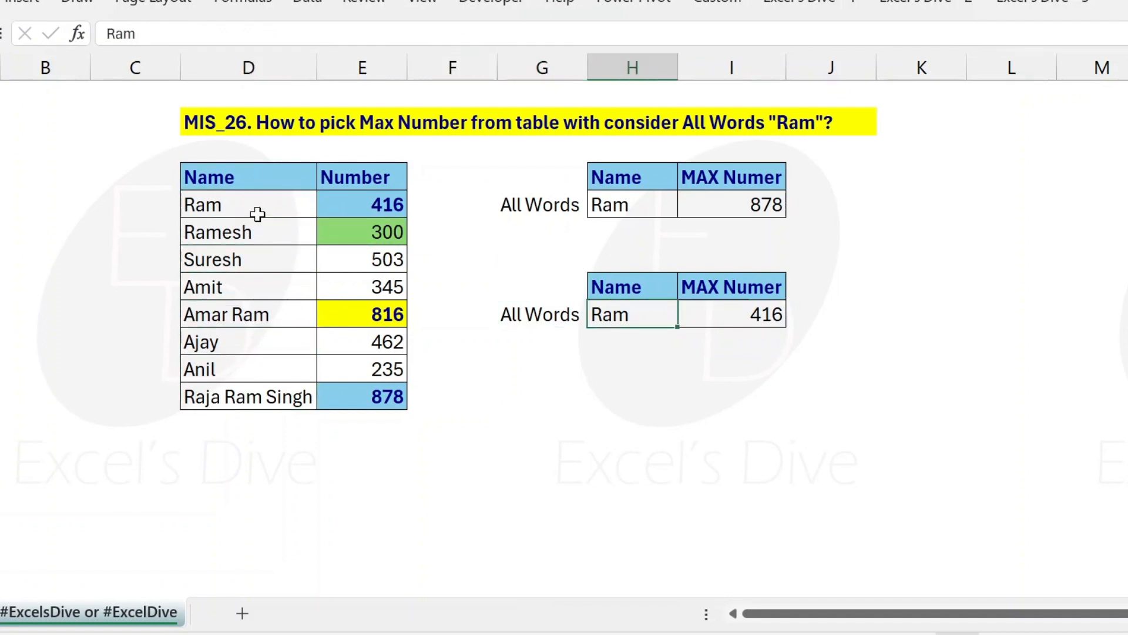
pyautogui.press('F2')
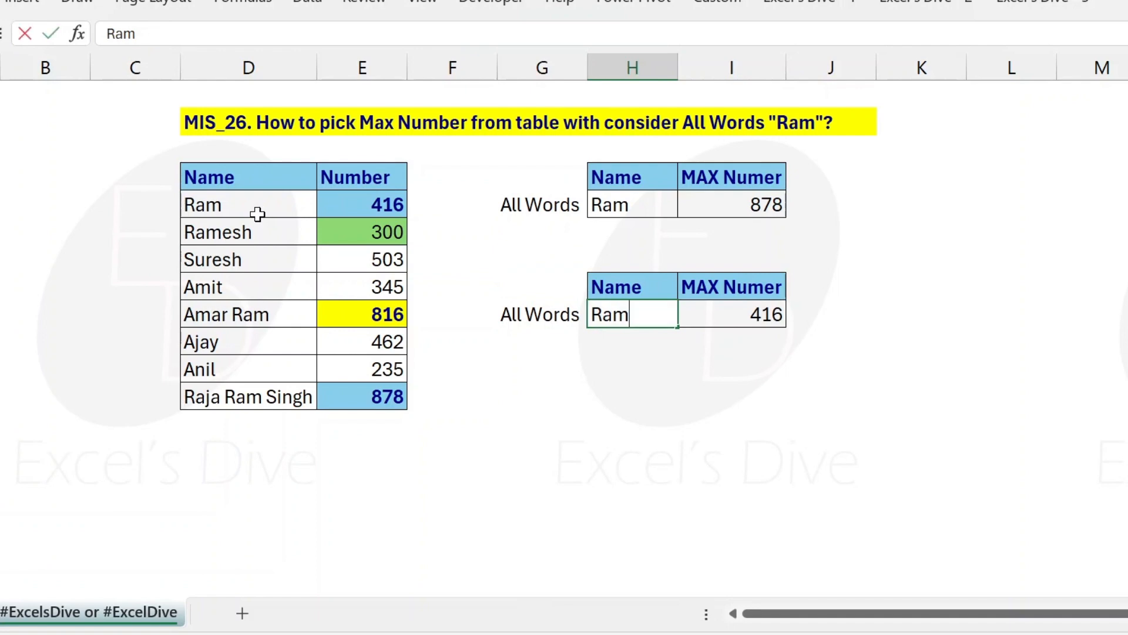
pyautogui.press('Tab')
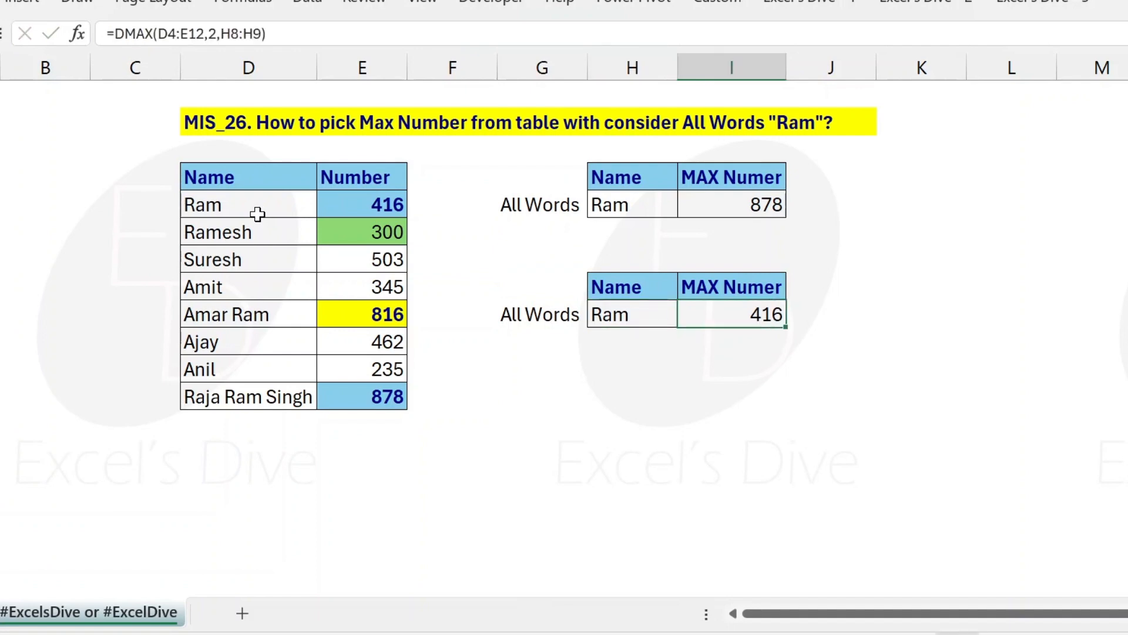
pyautogui.press('F2')
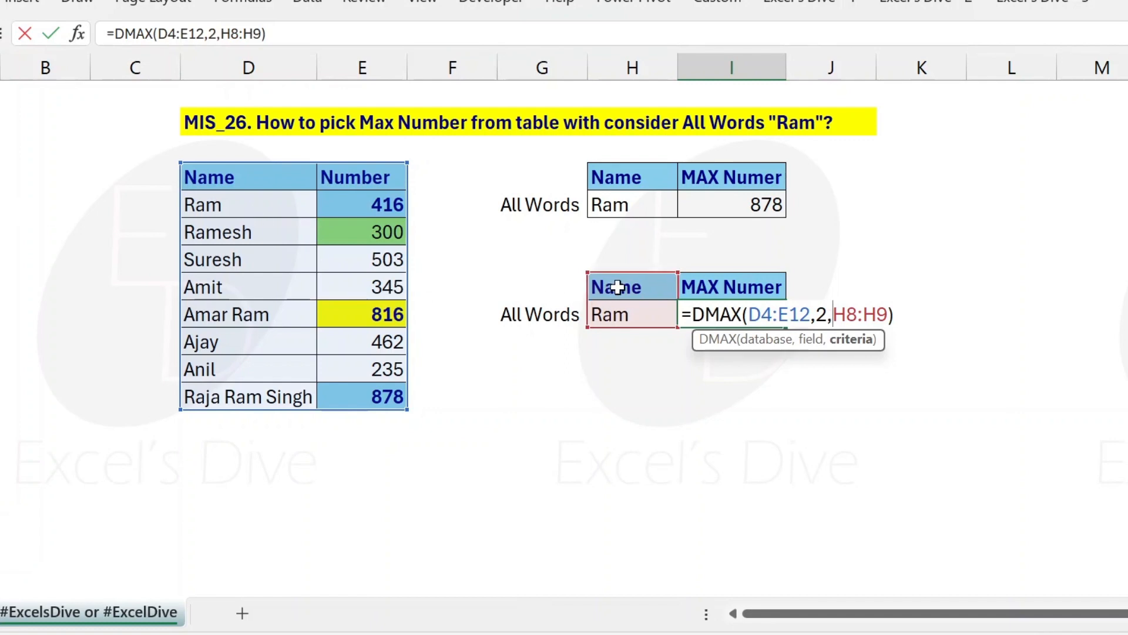
# Step: Add wildcards around the criterion in cell H9, making it *Ram*, and select the DMAX result in I9
pyautogui.hotkey('shift', 'Tab')
pyautogui.press('F2')
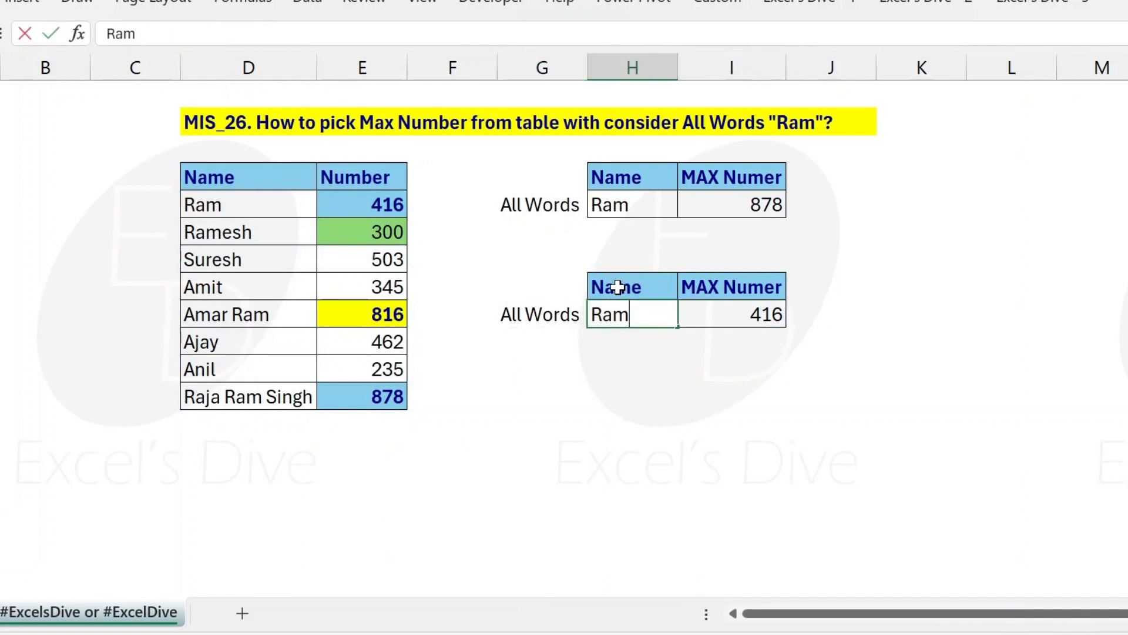
pyautogui.press('Home')
pyautogui.write('*Ram')
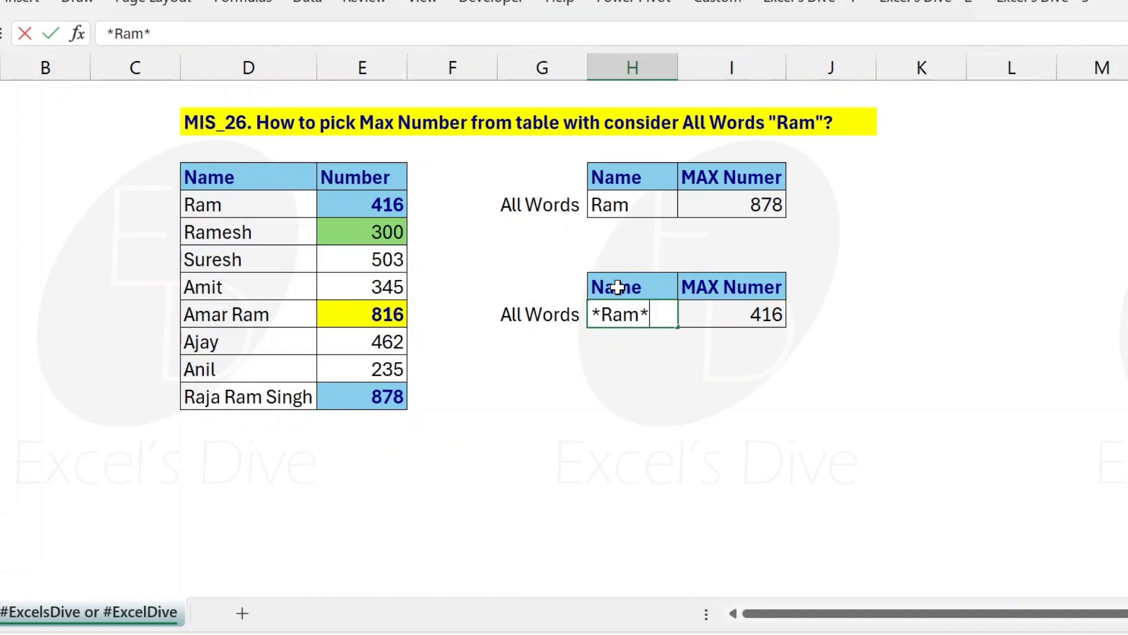
pyautogui.write('*')
pyautogui.press('Return')
pyautogui.press('Up')
pyautogui.press('Right')
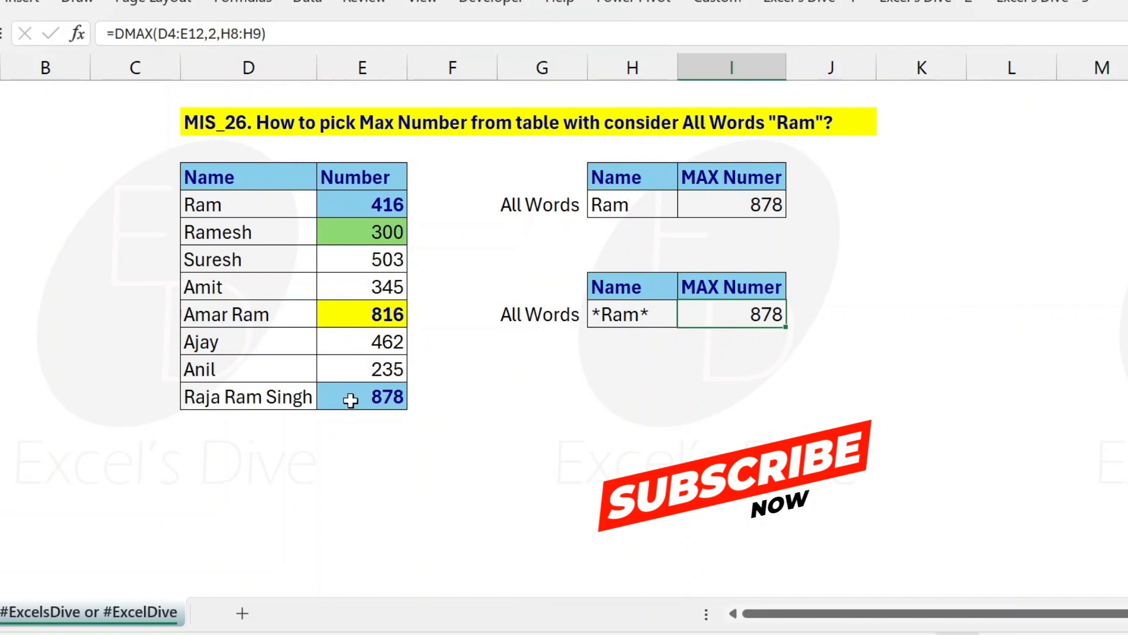
# Step: Set the number in cell E6, the second row of the table, to 900 and select the criterion cell H9
pyautogui.click(378, 232)
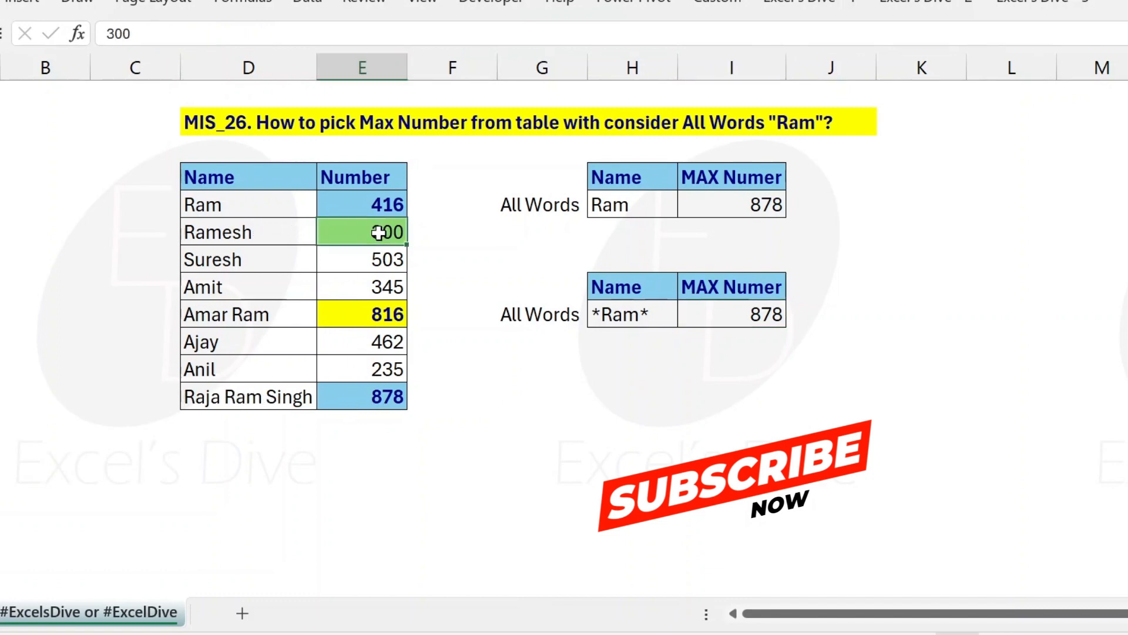
pyautogui.write('9000')
pyautogui.press('BackSpace')
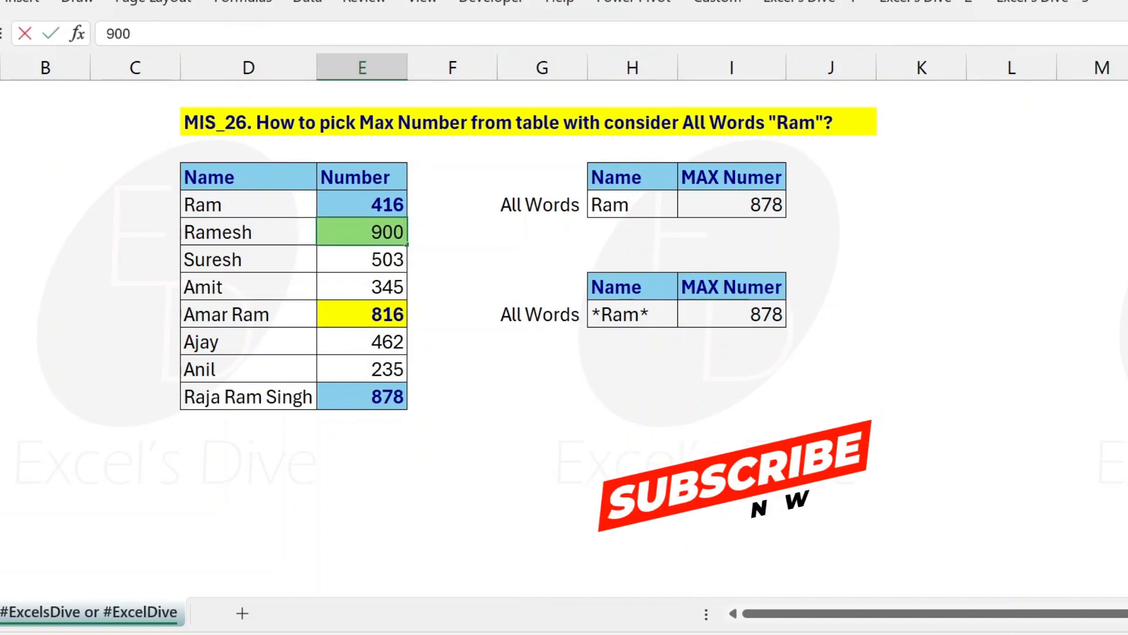
pyautogui.press('Return')
pyautogui.press('Right')
pyautogui.press('Right')
pyautogui.press('Right')
pyautogui.press('Down')
pyautogui.press('Down')
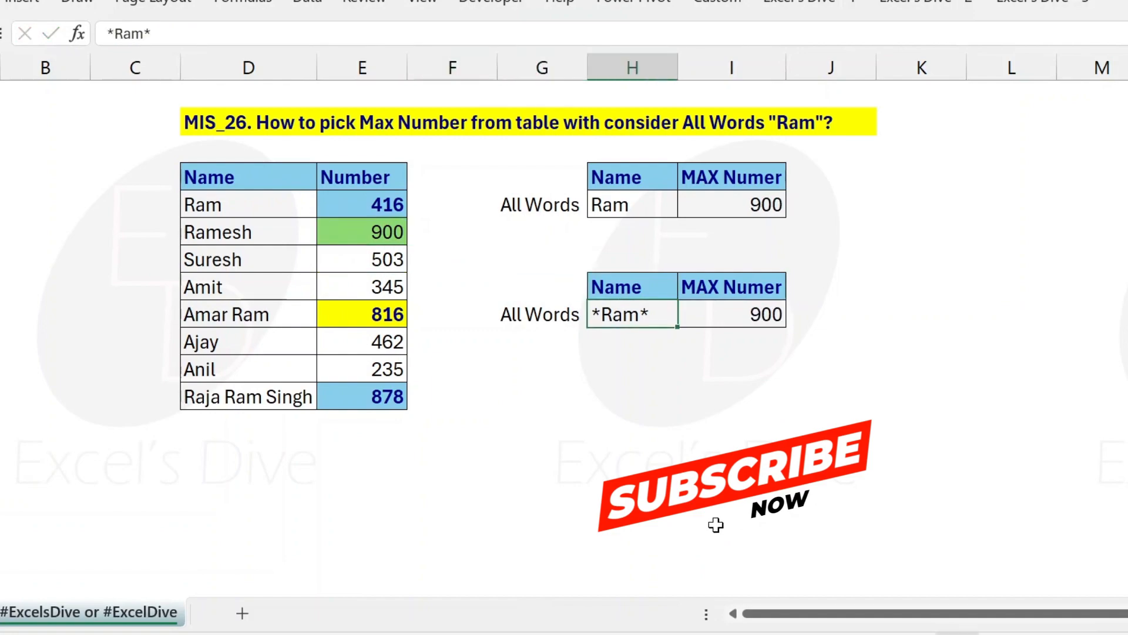